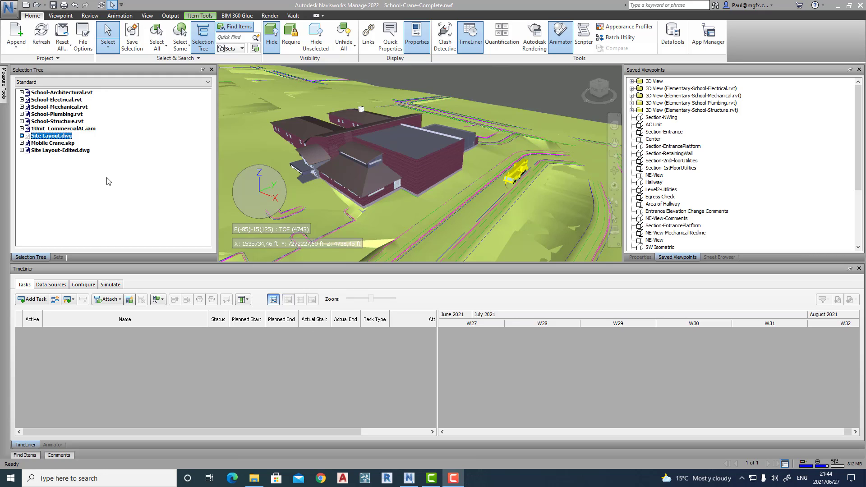
Review the file formats available for appending a model, and close the Append dialog without adding a file.
{"action": "left_click", "coordinate": [20, 49]}
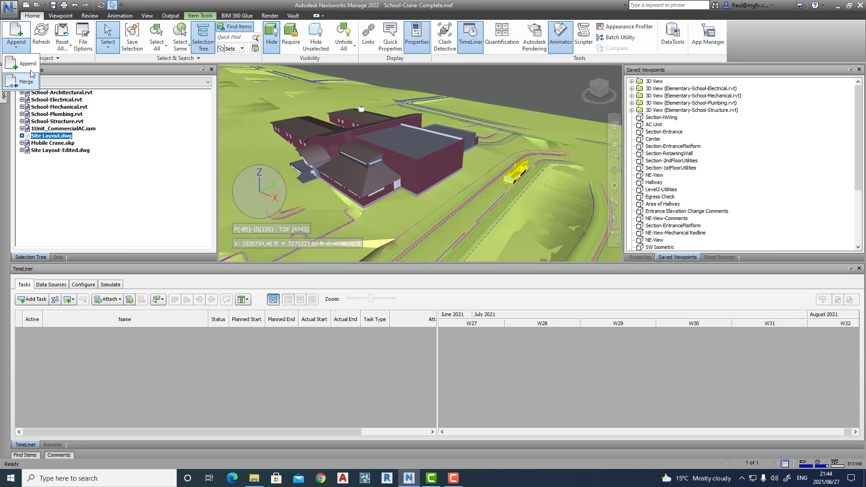
{"action": "left_click", "coordinate": [25, 63]}
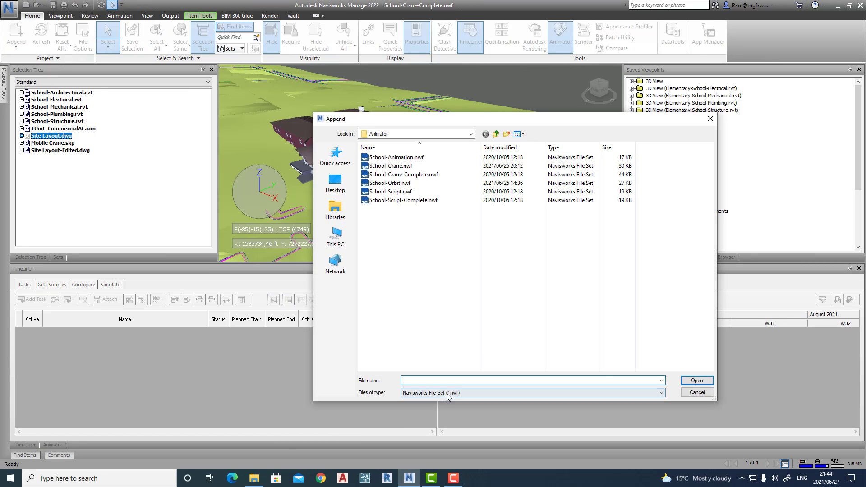
{"action": "left_click", "coordinate": [481, 391]}
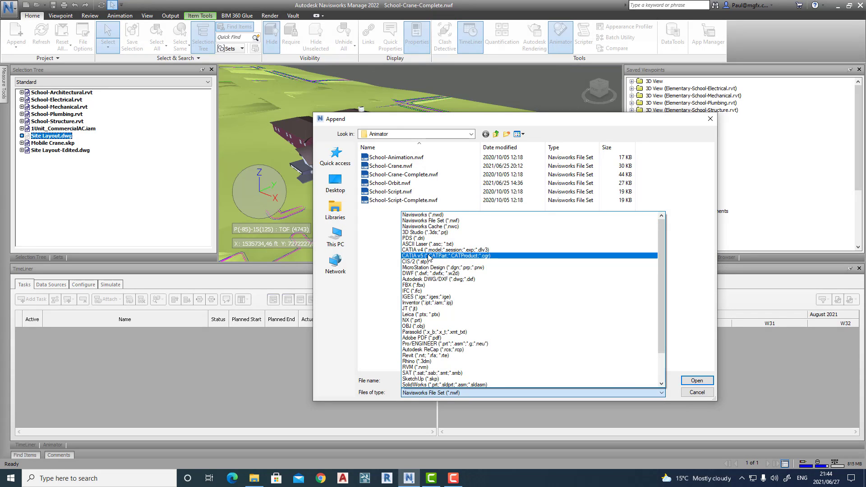
{"action": "scroll", "coordinate": [448, 247], "scroll_direction": "down", "scroll_amount": 2}
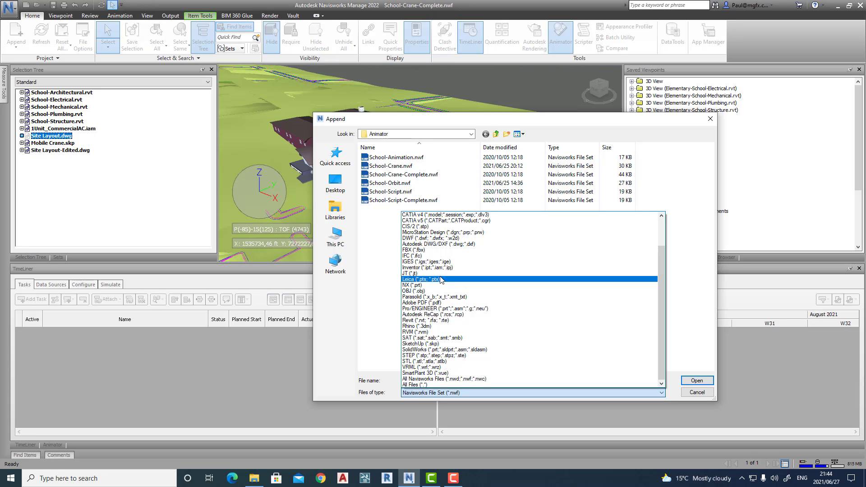
{"action": "scroll", "coordinate": [453, 255], "scroll_direction": "up", "scroll_amount": 2}
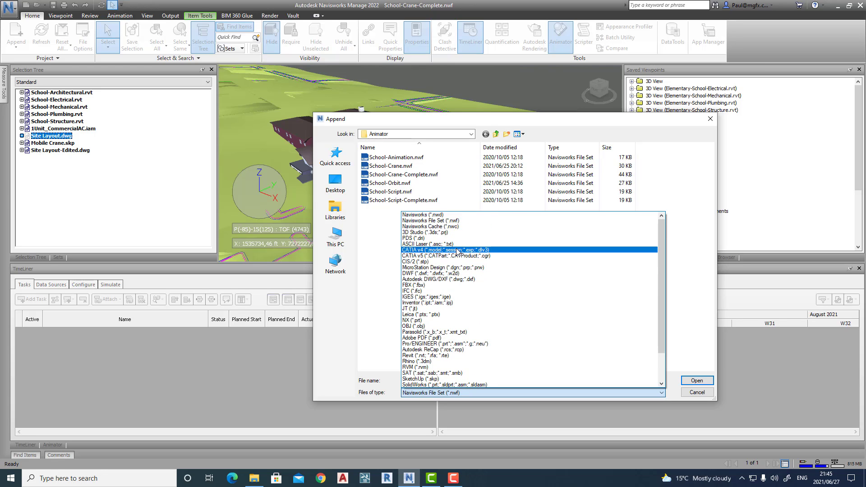
{"action": "left_click", "coordinate": [387, 243]}
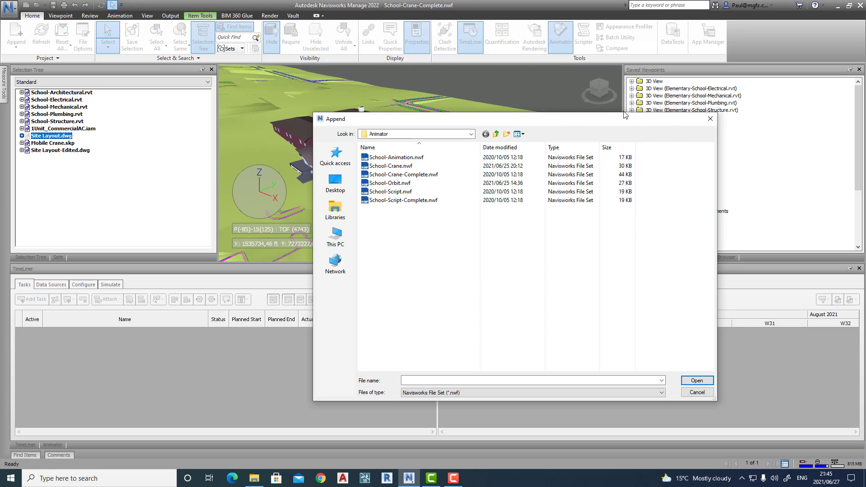
{"action": "left_click", "coordinate": [710, 119]}
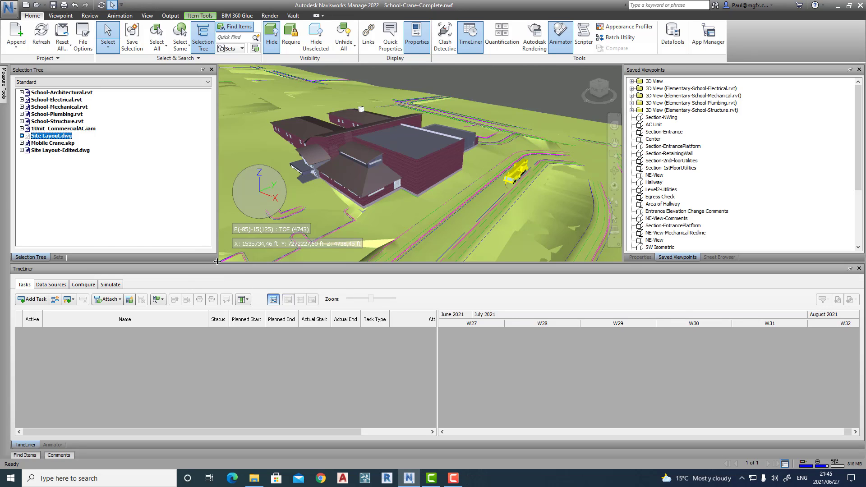
View the saved selection sets, and inspect the First Floor categories of School-Architectural.rvt in the selection tree.
{"action": "left_click", "coordinate": [57, 257]}
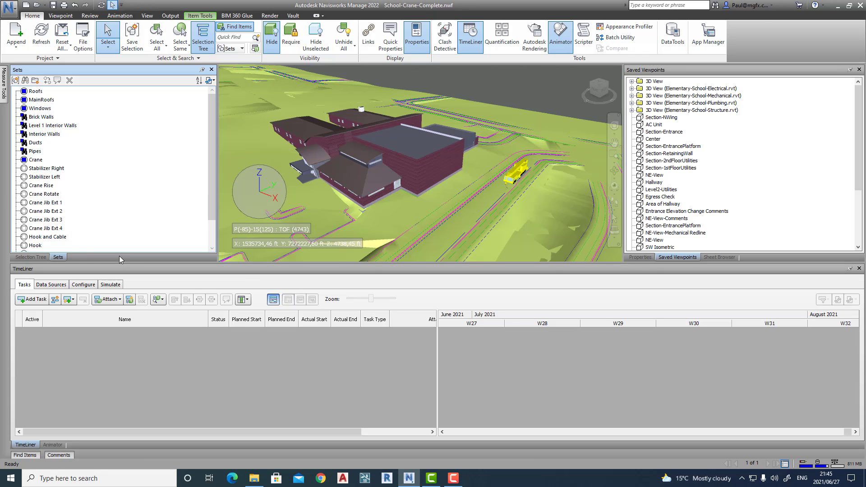
{"action": "left_click", "coordinate": [30, 257]}
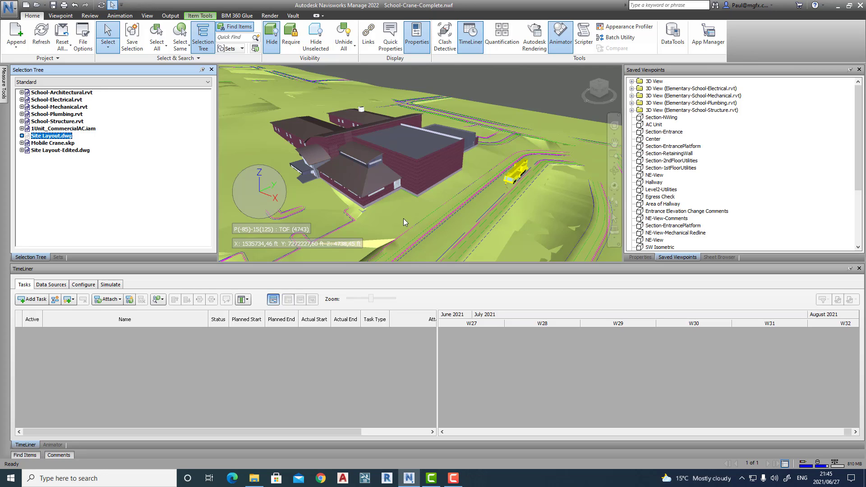
{"action": "left_click", "coordinate": [21, 93]}
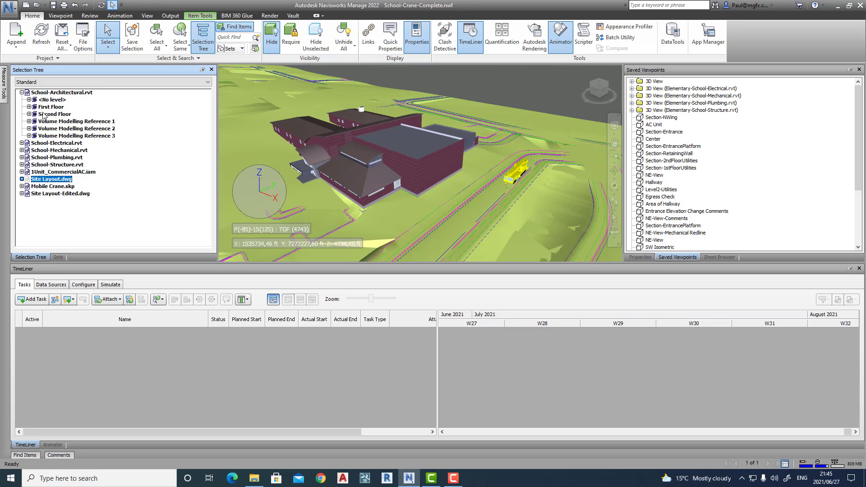
{"action": "left_click", "coordinate": [29, 107]}
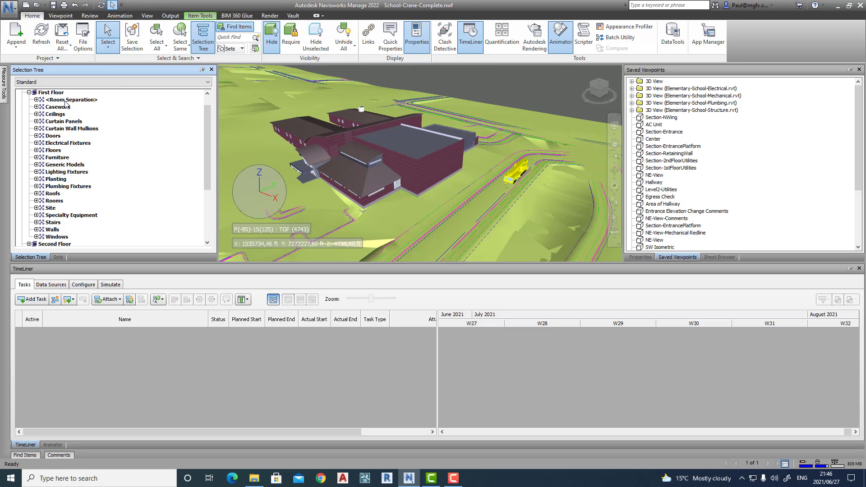
{"action": "left_click", "coordinate": [29, 93]}
{"action": "scroll", "coordinate": [36, 107], "scroll_direction": "up", "scroll_amount": 1}
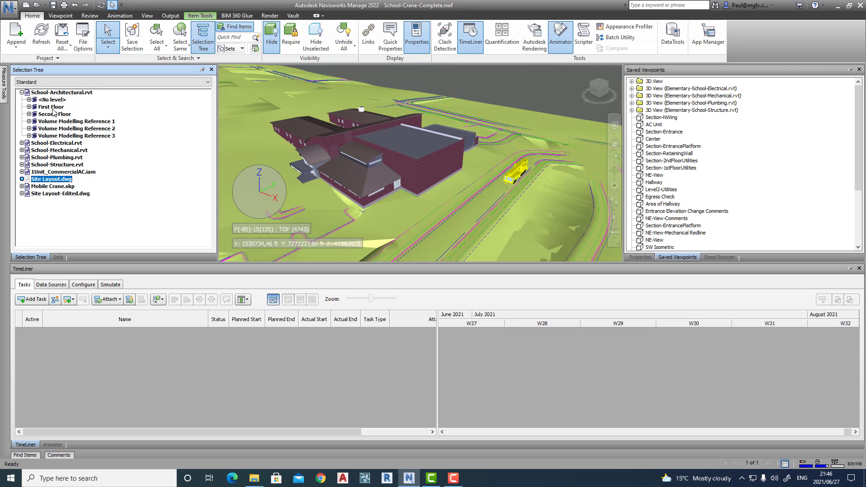
Highlight the First Floor Walls and Doors of School-Architectural.rvt one after the other, and collapse that model's tree.
{"action": "left_click", "coordinate": [29, 106]}
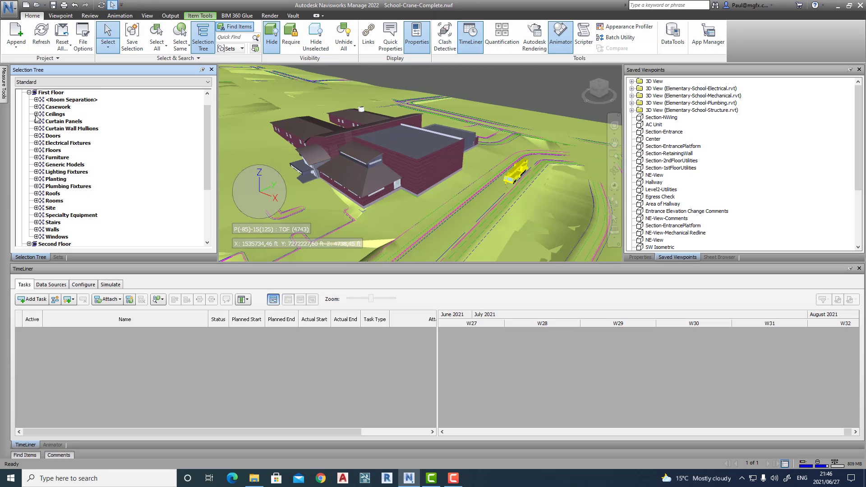
{"action": "left_click", "coordinate": [53, 230]}
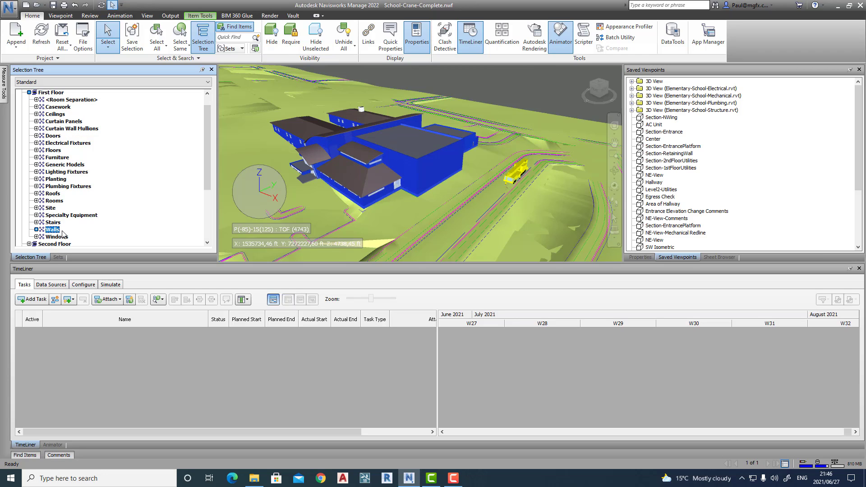
{"action": "scroll", "coordinate": [70, 170], "scroll_direction": "up", "scroll_amount": 1}
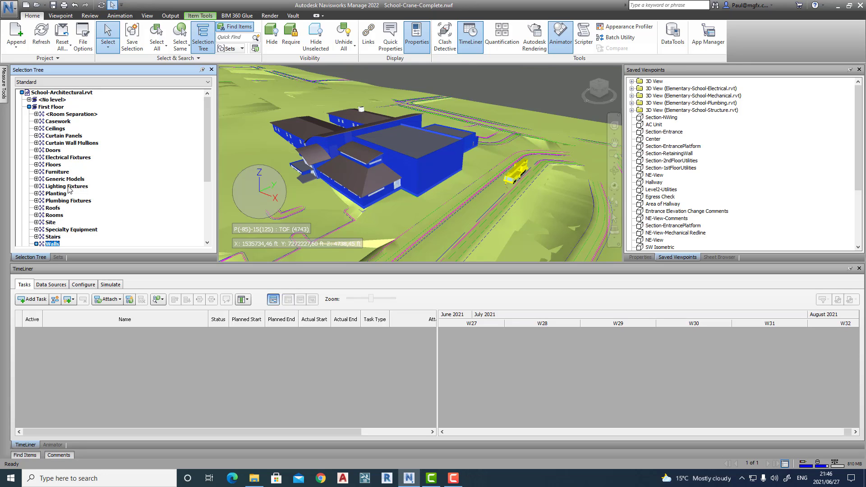
{"action": "left_click", "coordinate": [60, 151]}
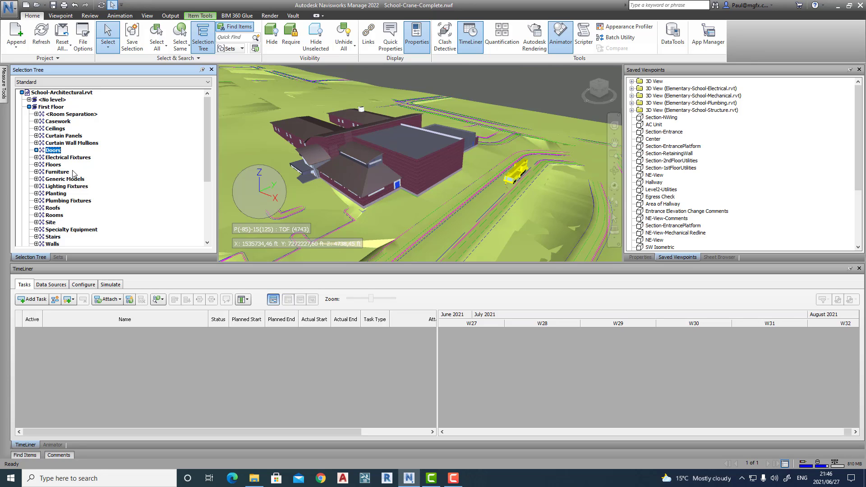
{"action": "scroll", "coordinate": [72, 176], "scroll_direction": "down", "scroll_amount": 3}
{"action": "scroll", "coordinate": [61, 198], "scroll_direction": "up", "scroll_amount": 3}
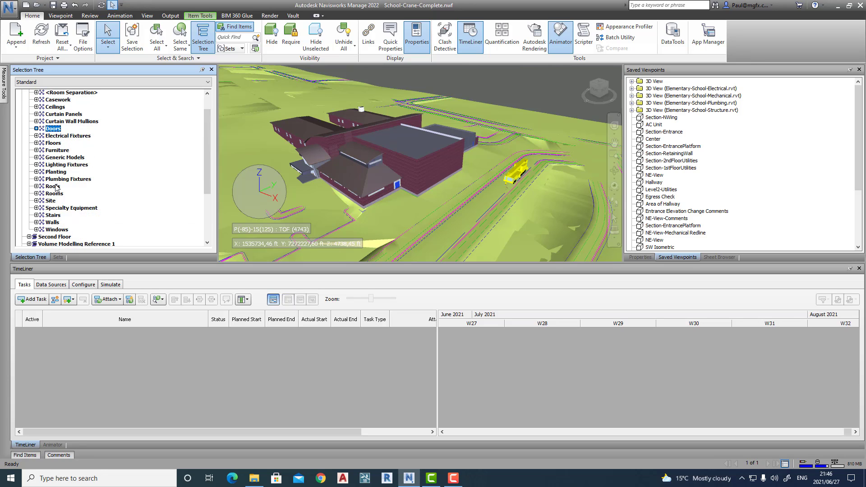
{"action": "left_click", "coordinate": [29, 106]}
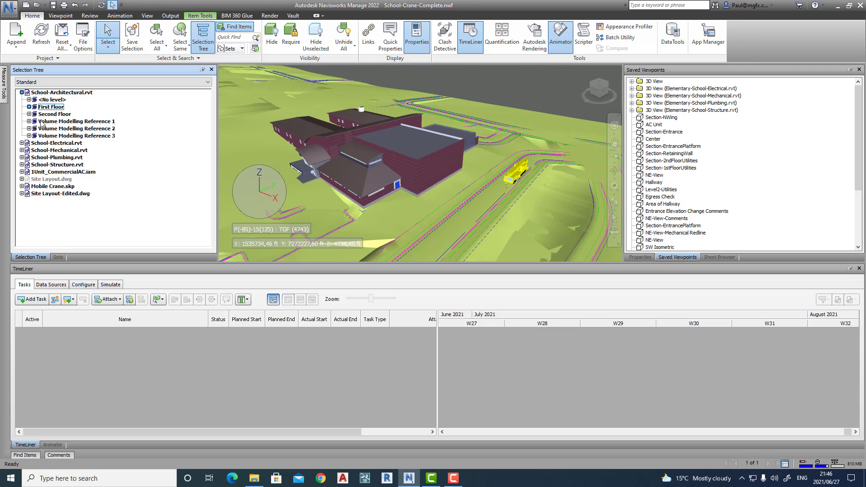
{"action": "left_click", "coordinate": [22, 92]}
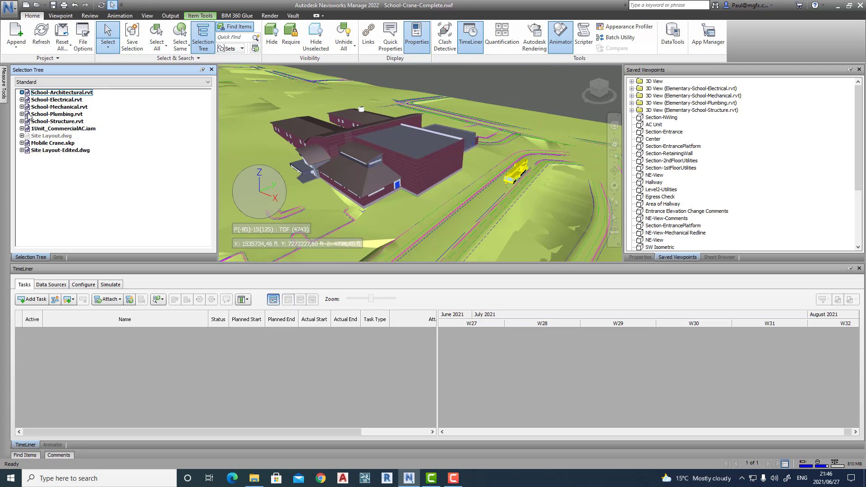
Examine the levels inside School-Electrical.rvt, School-Mechanical.rvt and School-Plumbing.rvt, collapsing each model again.
{"action": "left_click", "coordinate": [22, 99]}
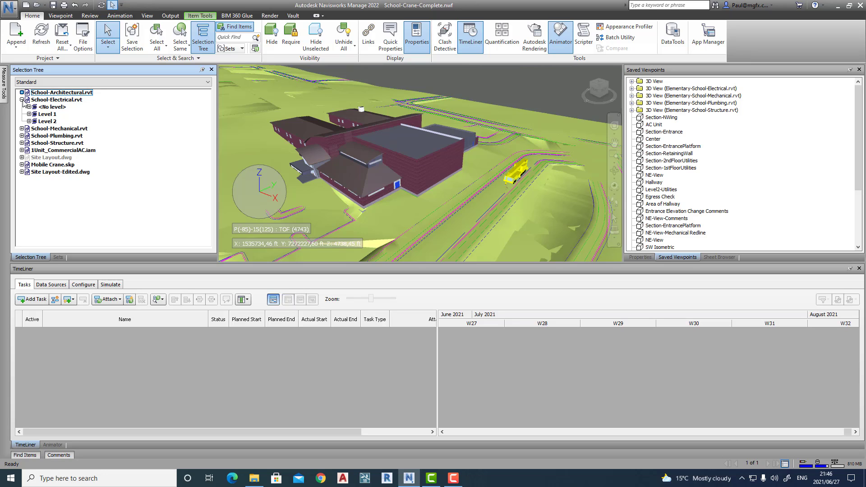
{"action": "left_click", "coordinate": [21, 100]}
{"action": "left_click", "coordinate": [21, 107]}
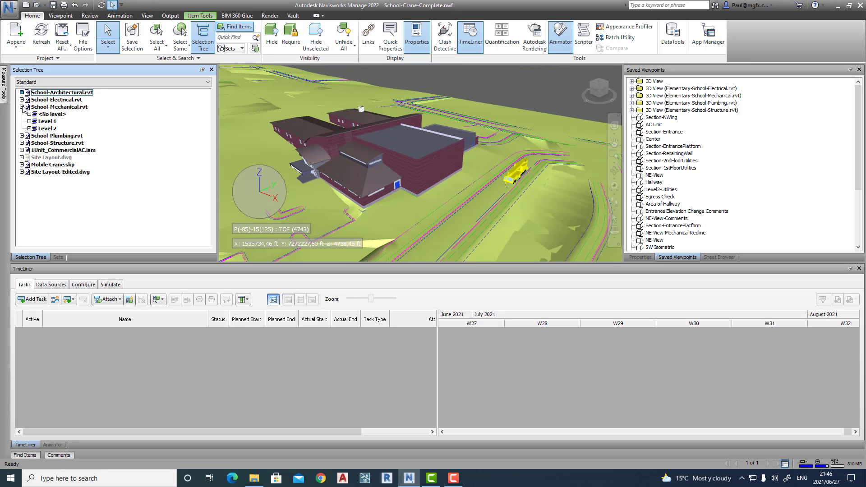
{"action": "left_click", "coordinate": [21, 107]}
{"action": "left_click", "coordinate": [22, 114]}
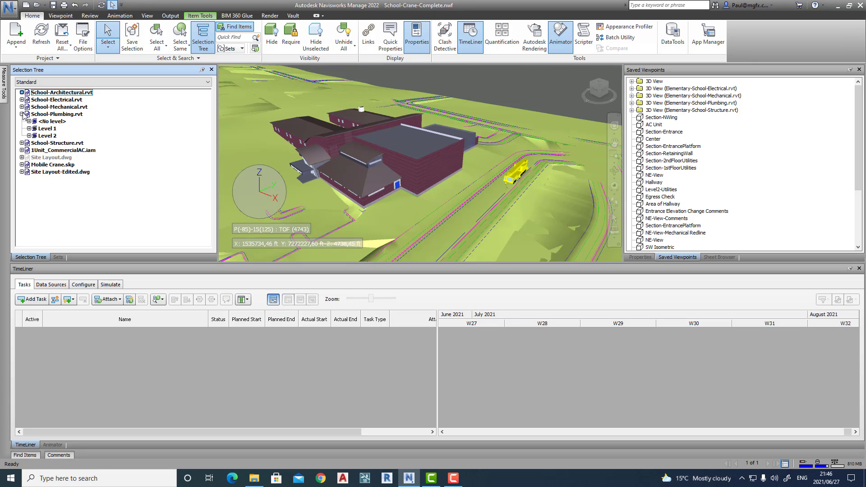
{"action": "left_click", "coordinate": [21, 114]}
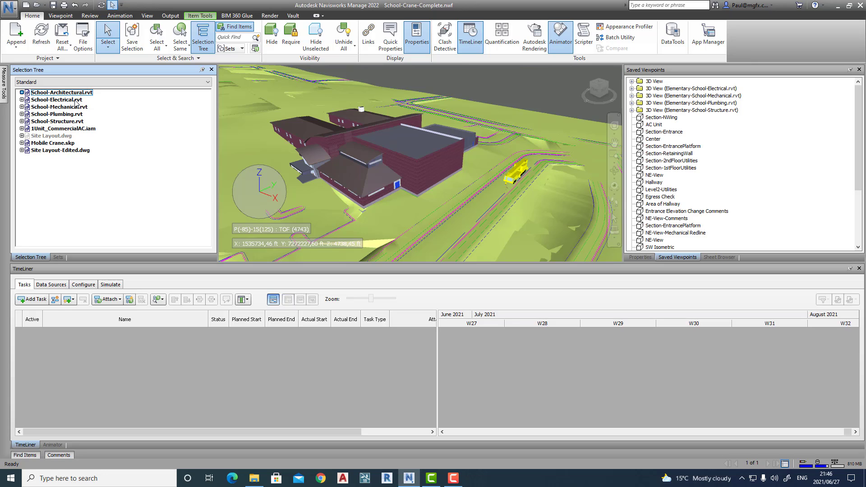
Highlight the architectural, electrical, mechanical, plumbing and structure school models one after another in the selection tree.
{"action": "left_click", "coordinate": [61, 93]}
{"action": "left_click", "coordinate": [68, 100]}
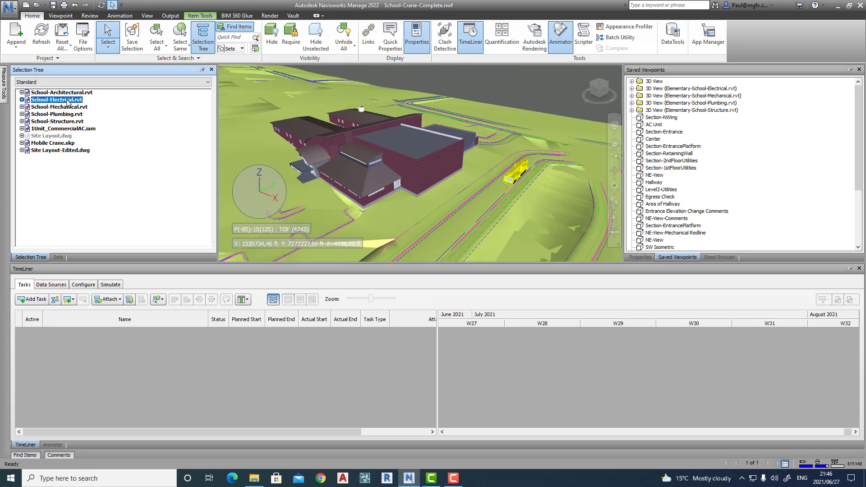
{"action": "left_click", "coordinate": [72, 107]}
{"action": "left_click", "coordinate": [69, 114]}
{"action": "left_click", "coordinate": [68, 122]}
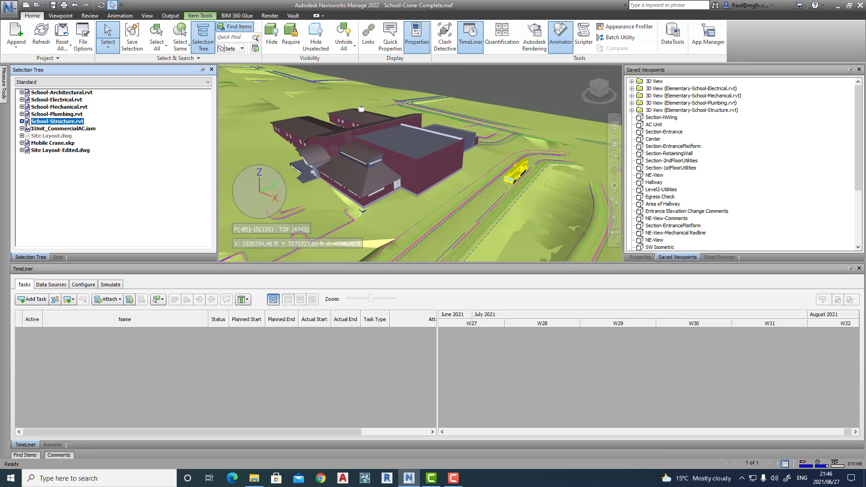
Highlight 1Unit_CommercialAC.iam, expand its components and select the base frame ComAC_BsFrm01:1.
{"action": "left_click", "coordinate": [62, 129]}
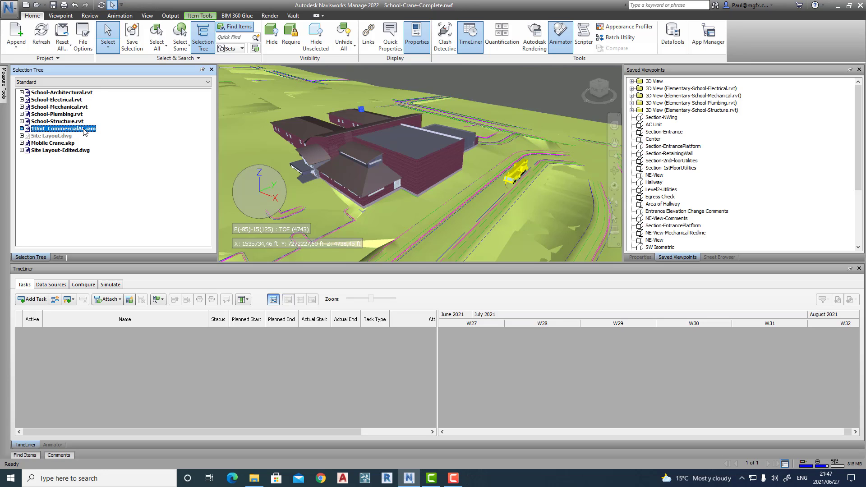
{"action": "left_click", "coordinate": [83, 128]}
{"action": "left_click", "coordinate": [21, 128]}
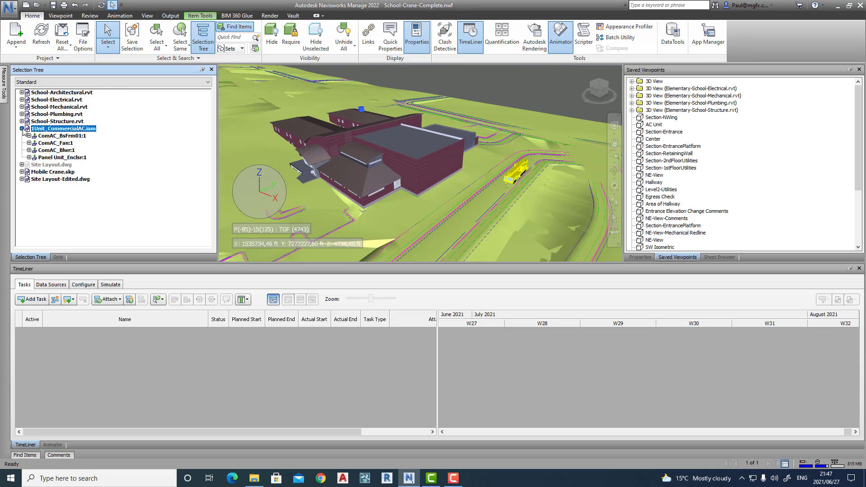
{"action": "left_click", "coordinate": [67, 137]}
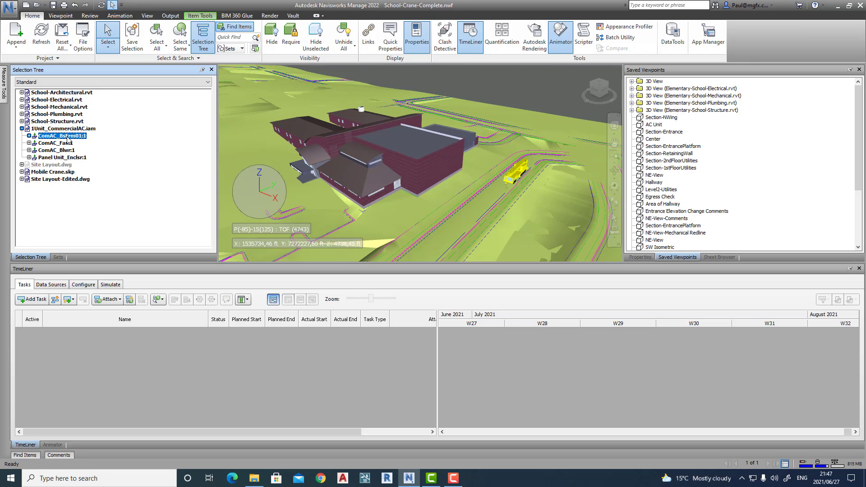
Select the AC unit's panel enclosure on the school roof and zoom to the selected item.
{"action": "right_click", "coordinate": [365, 115]}
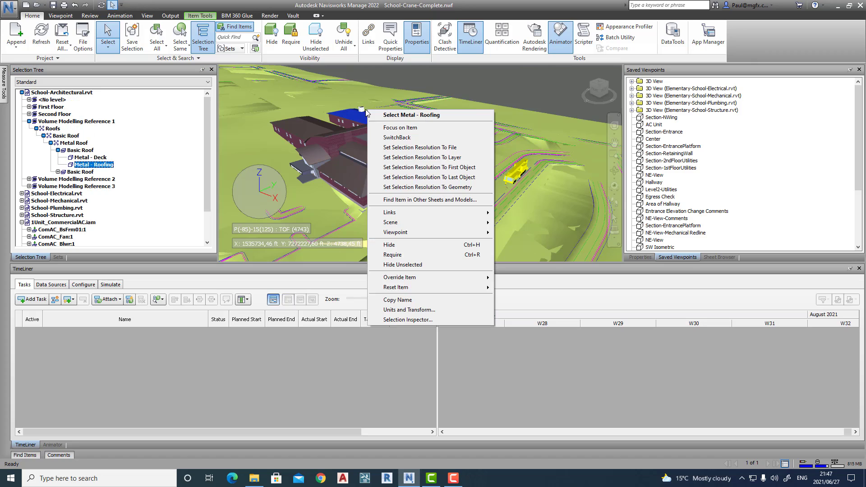
{"action": "left_click", "coordinate": [362, 110]}
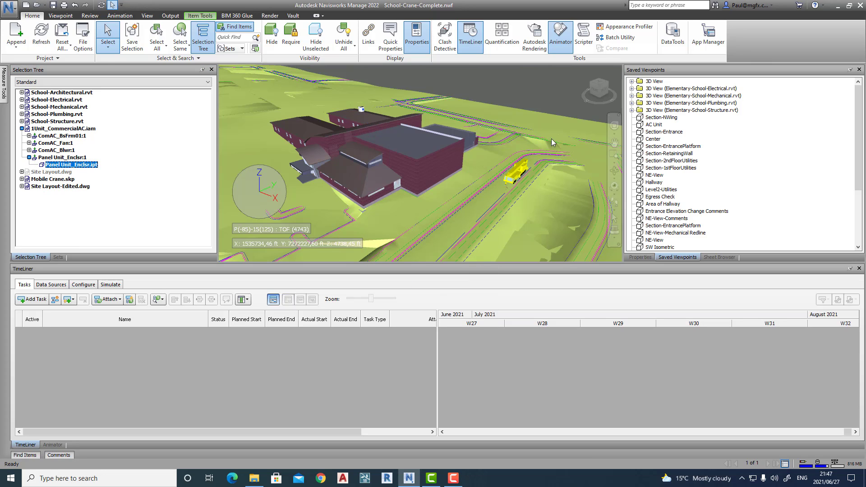
{"action": "left_click", "coordinate": [614, 162]}
{"action": "left_click", "coordinate": [615, 165]}
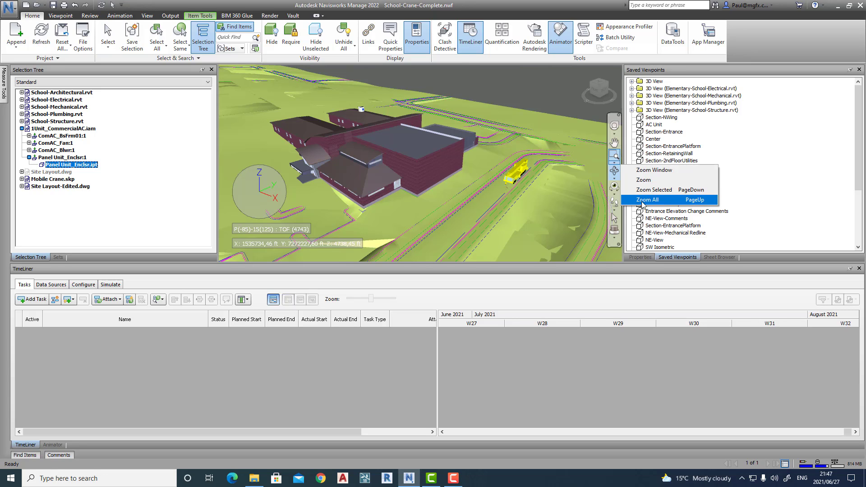
{"action": "left_click", "coordinate": [654, 193]}
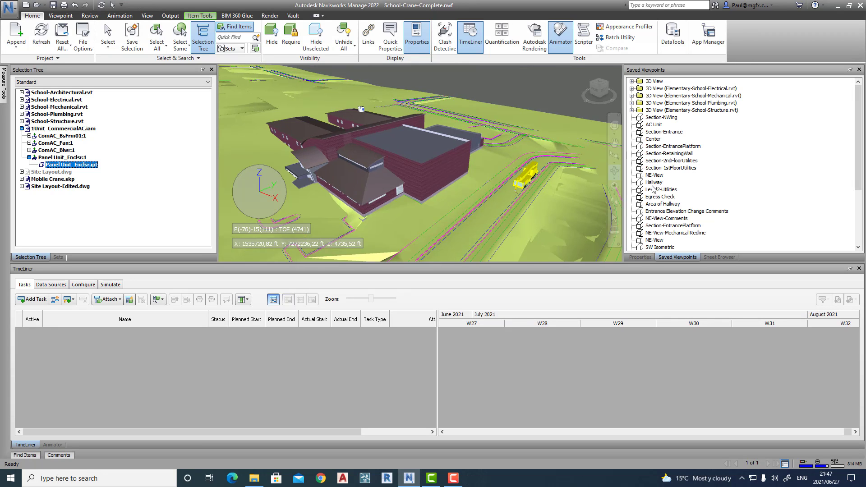
{"action": "scroll", "coordinate": [447, 166], "scroll_direction": "down", "scroll_amount": 5}
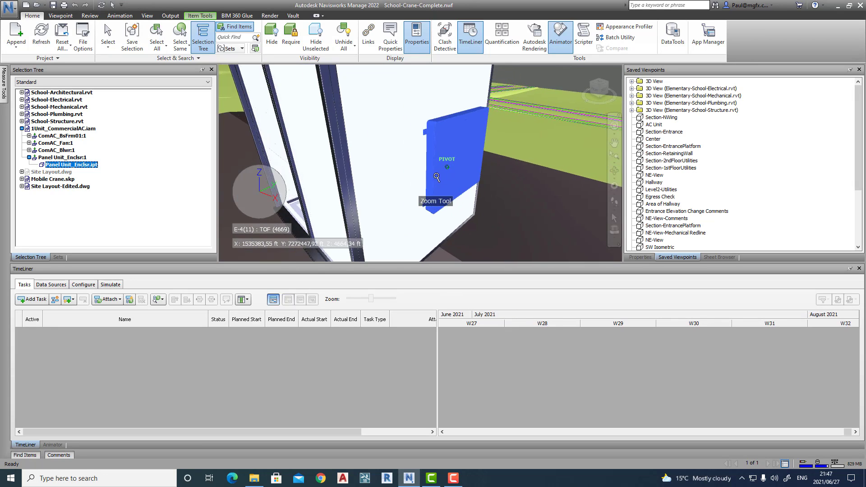
Clear the selection, orbit to the fan side of the AC unit and highlight its base frame ComAC_BsFrm01:1.
{"action": "key", "text": "Escape"}
{"action": "scroll", "coordinate": [401, 173], "scroll_direction": "down", "scroll_amount": 3}
{"action": "middle_click_drag", "start_coordinate": [400, 173], "coordinate": [332, 179], "text": "shift"}
{"action": "mouse_move", "coordinate": [421, 187]}
{"action": "middle_mouse_down"}
{"action": "mouse_move", "coordinate": [377, 165]}
{"action": "mouse_move", "coordinate": [393, 149]}
{"action": "mouse_move", "coordinate": [343, 144]}
{"action": "mouse_move", "coordinate": [307, 167]}
{"action": "mouse_move", "coordinate": [500, 121]}
{"action": "mouse_move", "coordinate": [441, 173]}
{"action": "mouse_move", "coordinate": [491, 158]}
{"action": "mouse_move", "coordinate": [317, 167]}
{"action": "mouse_move", "coordinate": [476, 158]}
{"action": "mouse_move", "coordinate": [448, 131]}
{"action": "mouse_move", "coordinate": [501, 187]}
{"action": "mouse_move", "coordinate": [451, 149]}
{"action": "mouse_move", "coordinate": [442, 162]}
{"action": "mouse_move", "coordinate": [469, 188]}
{"action": "mouse_move", "coordinate": [486, 174]}
{"action": "mouse_move", "coordinate": [454, 137]}
{"action": "middle_mouse_up"}
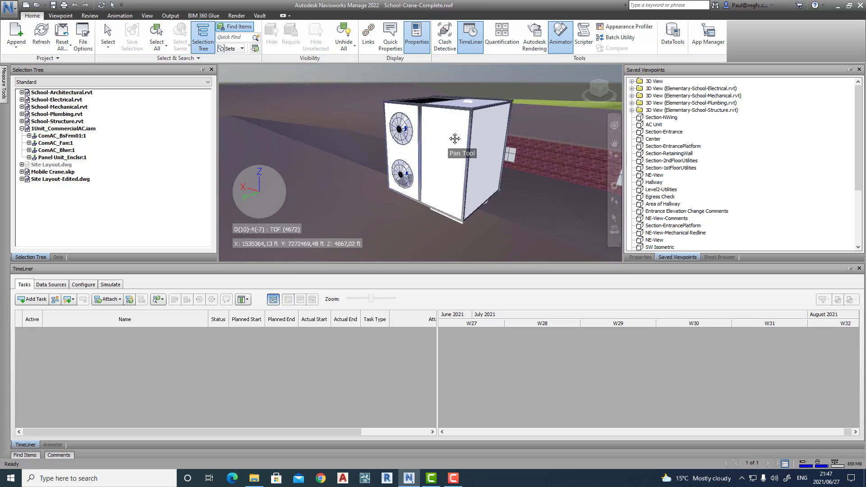
{"action": "left_click", "coordinate": [57, 137]}
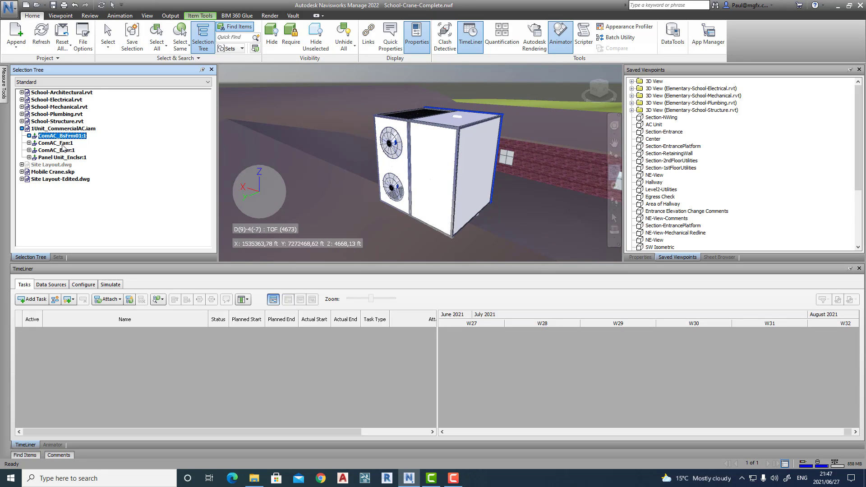
Highlight the AC unit's fan, blower, panel enclosure, base frame and the whole 1Unit_CommercialAC.iam in turn, and collapse its component list.
{"action": "left_click", "coordinate": [61, 143]}
{"action": "left_click", "coordinate": [63, 151]}
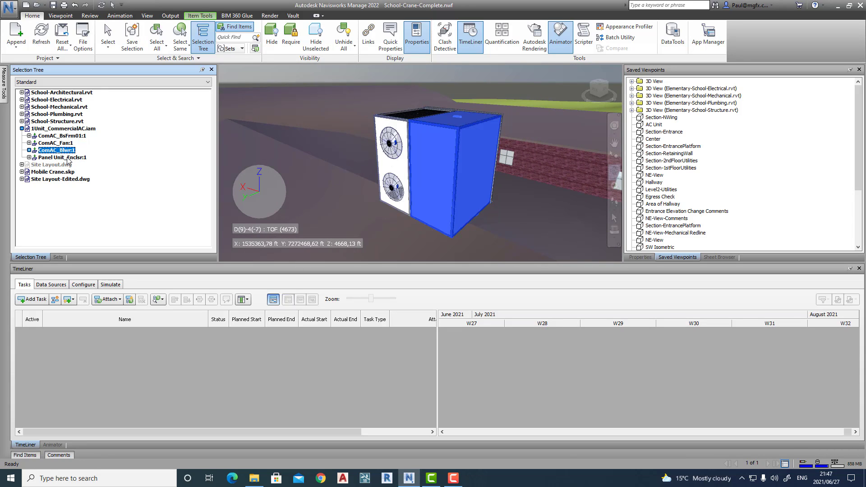
{"action": "left_click", "coordinate": [67, 158]}
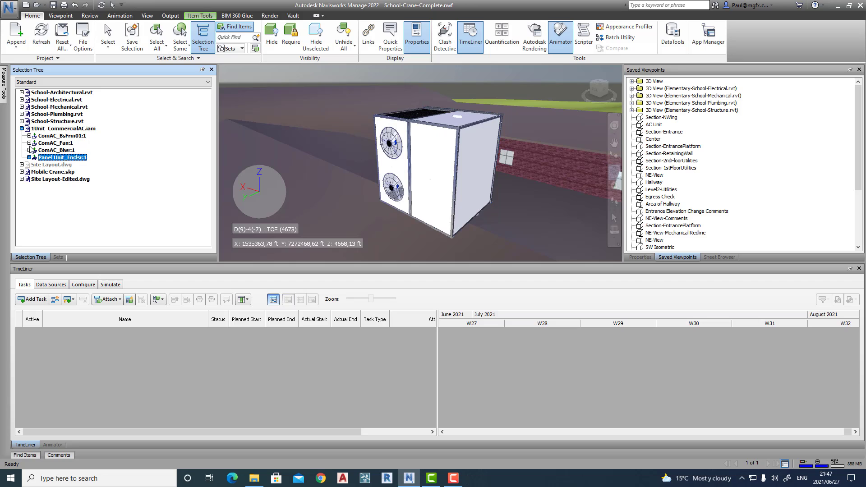
{"action": "left_click", "coordinate": [67, 135]}
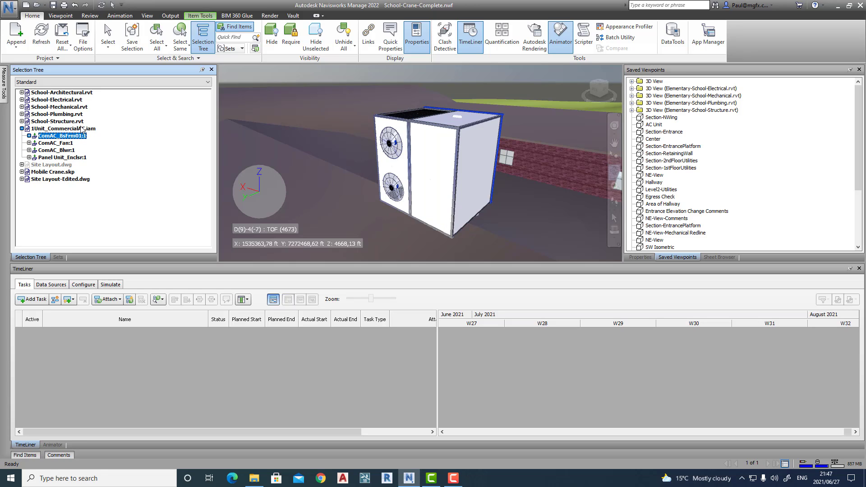
{"action": "left_click", "coordinate": [79, 129]}
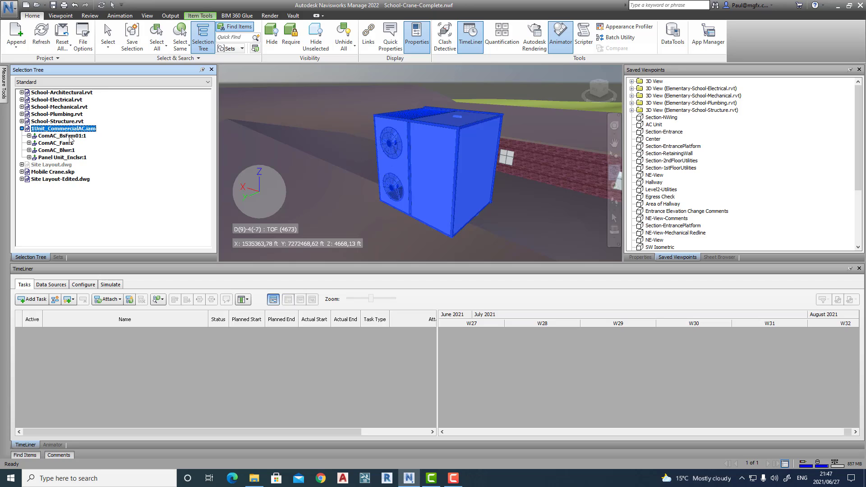
{"action": "left_click", "coordinate": [22, 129]}
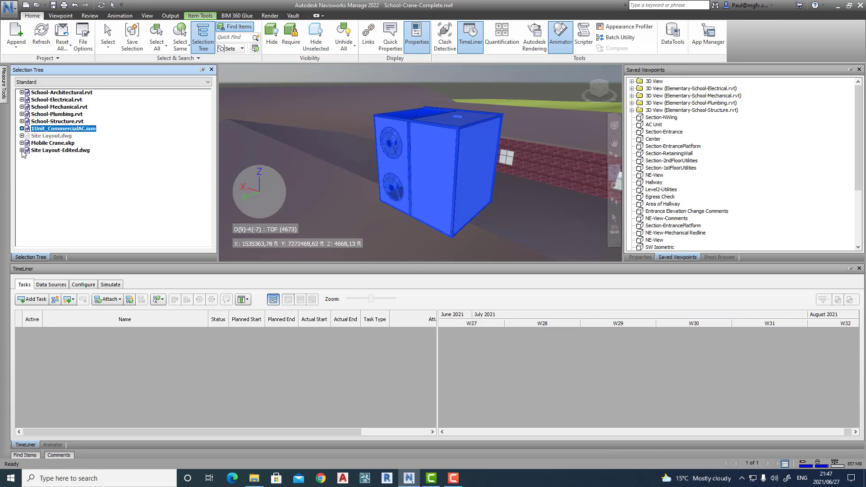
Expand Site Layout-Edited.dwg and its C-ROAD-CORR layer to review the road corridor components.
{"action": "left_click", "coordinate": [22, 150]}
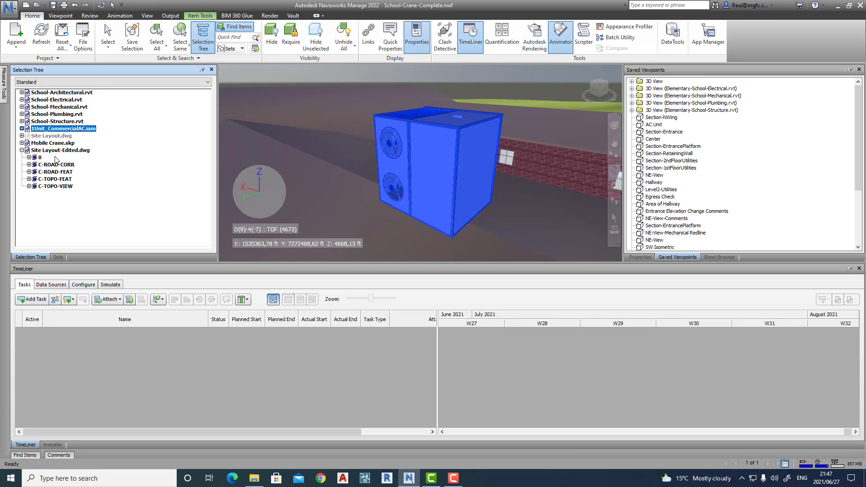
{"action": "left_click", "coordinate": [29, 165]}
{"action": "scroll", "coordinate": [56, 126], "scroll_direction": "up", "scroll_amount": 3}
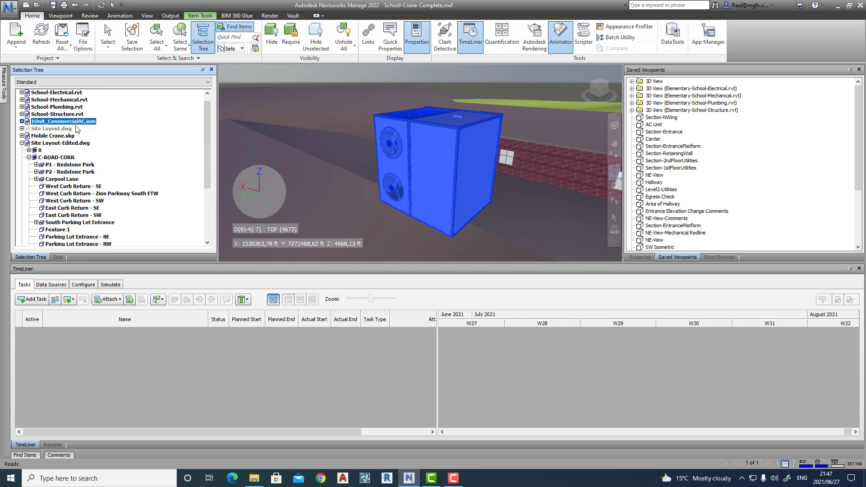
{"action": "scroll", "coordinate": [76, 135], "scroll_direction": "down", "scroll_amount": 3}
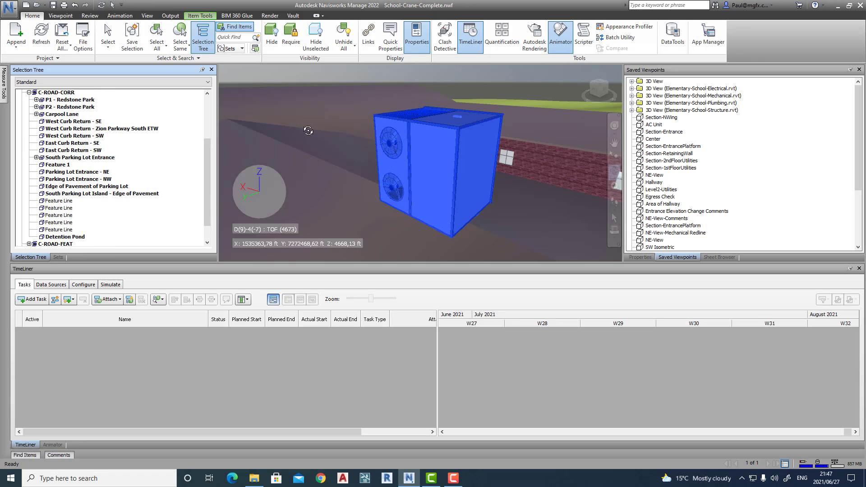
Zoom out from the AC unit to an overview of the entire school site and clear the selection.
{"action": "mouse_move", "coordinate": [292, 169]}
{"action": "middle_mouse_down"}
{"action": "mouse_move", "coordinate": [417, 158]}
{"action": "mouse_move", "coordinate": [469, 168]}
{"action": "mouse_move", "coordinate": [396, 180]}
{"action": "middle_mouse_up"}
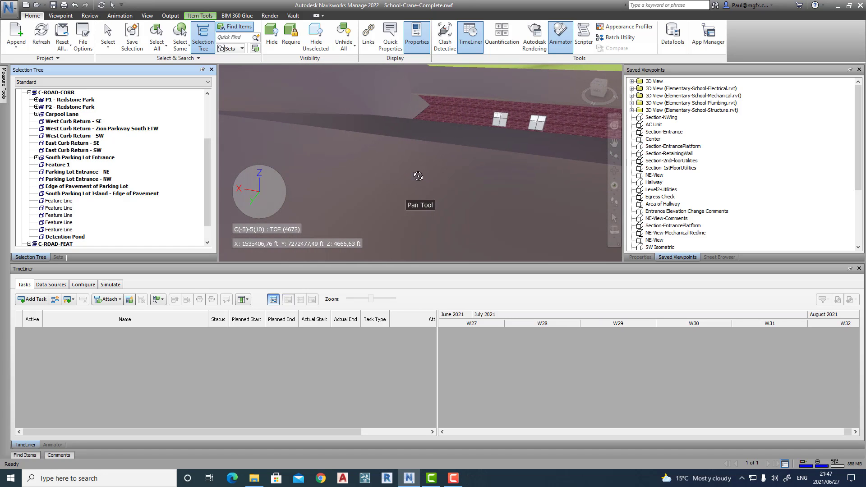
{"action": "scroll", "coordinate": [382, 170], "scroll_direction": "up", "scroll_amount": 2}
{"action": "scroll", "coordinate": [382, 170], "scroll_direction": "down", "scroll_amount": 10}
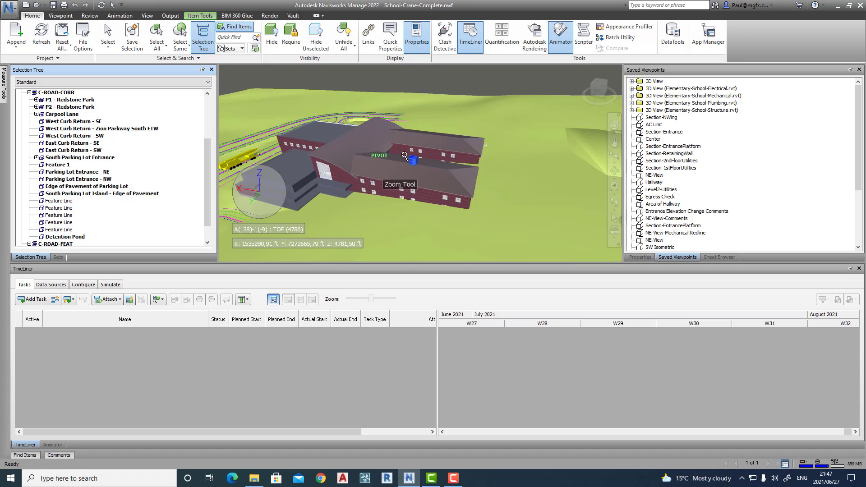
{"action": "scroll", "coordinate": [401, 138], "scroll_direction": "down", "scroll_amount": 5}
{"action": "middle_click_drag", "start_coordinate": [408, 151], "coordinate": [526, 208]}
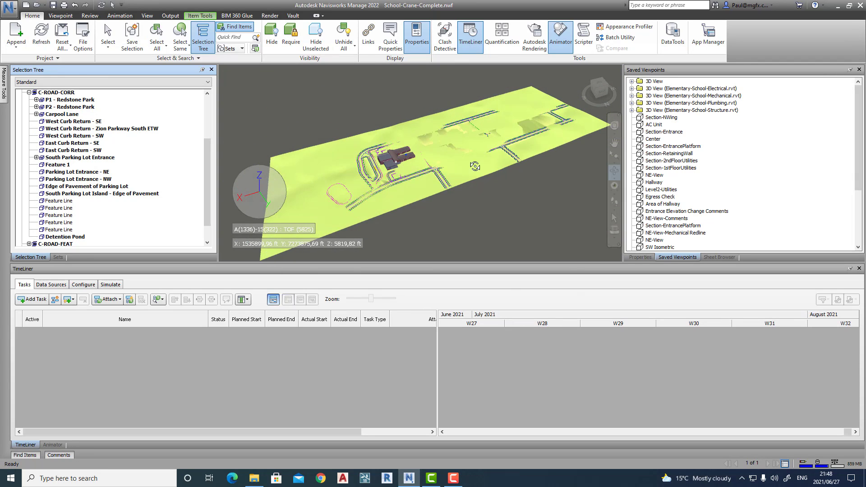
{"action": "scroll", "coordinate": [525, 208], "scroll_direction": "up", "scroll_amount": 2}
{"action": "key", "text": "Escape"}
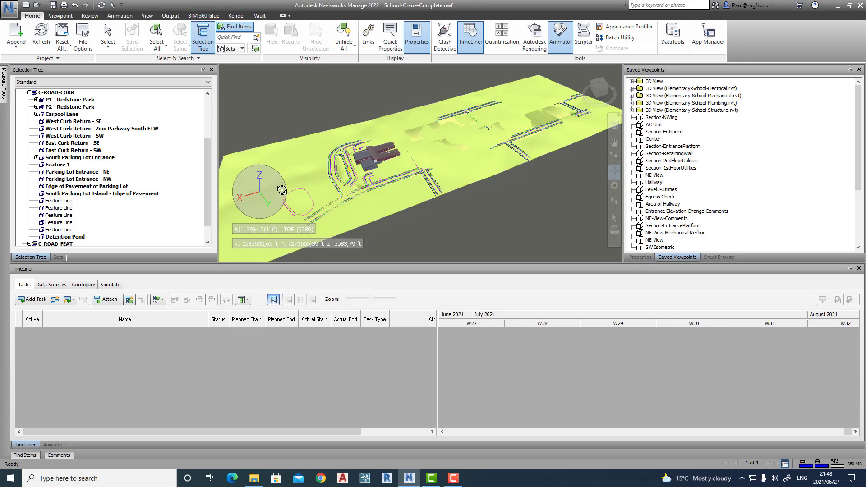
Highlight Carpool Lane, P2 and P1 - Redstone Park and South Parking Lot Entrance in turn, and collapse the C-ROAD-CORR layer.
{"action": "left_click", "coordinate": [36, 114]}
{"action": "left_click", "coordinate": [36, 115]}
{"action": "left_click", "coordinate": [60, 115]}
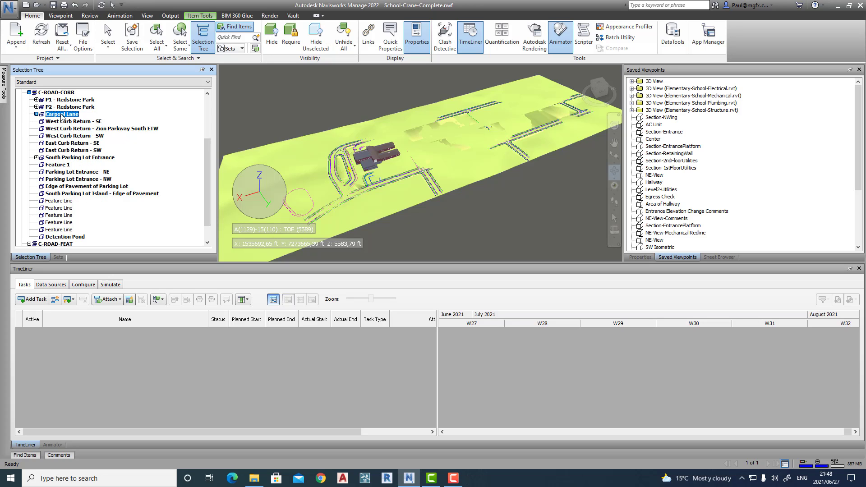
{"action": "left_click", "coordinate": [62, 108]}
{"action": "left_click", "coordinate": [56, 100]}
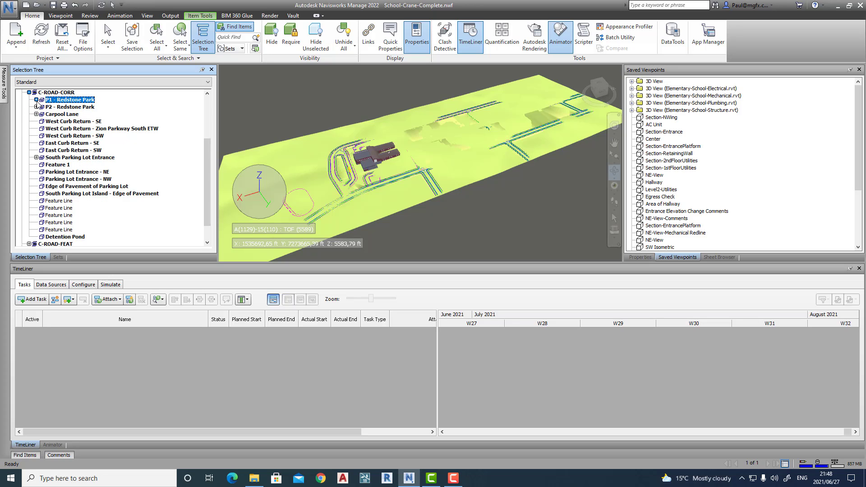
{"action": "left_click", "coordinate": [41, 116]}
{"action": "left_click", "coordinate": [41, 158]}
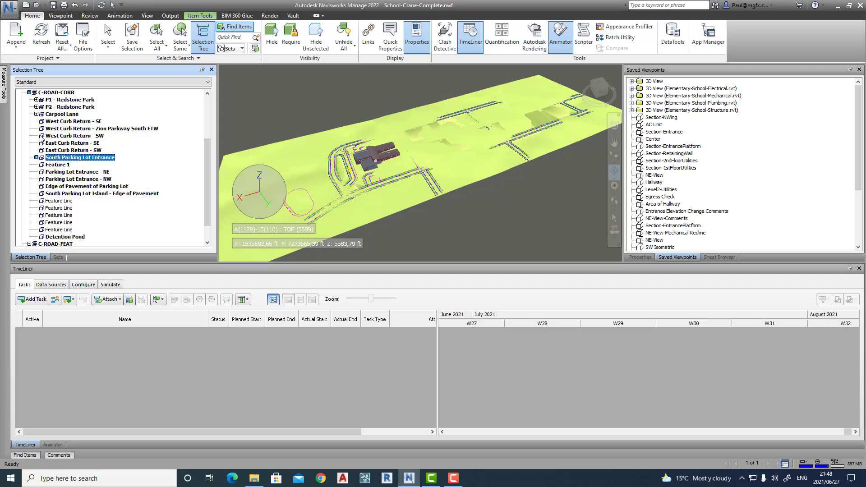
{"action": "left_click", "coordinate": [29, 92]}
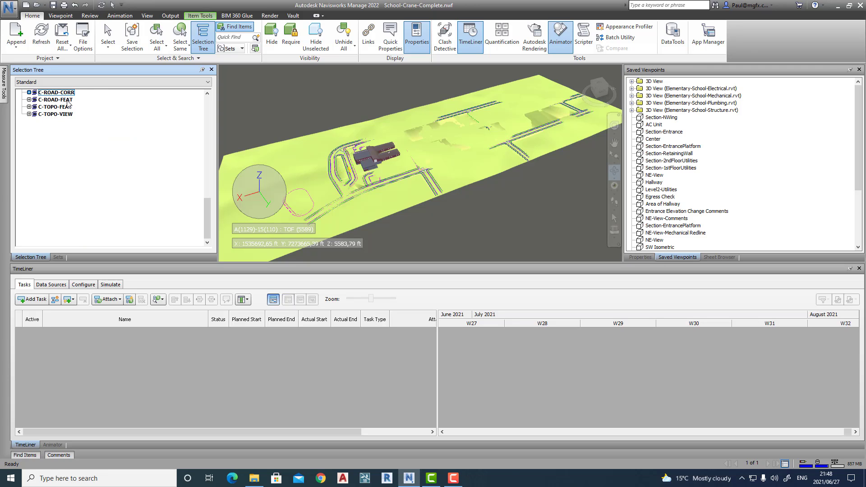
Highlight the C-TOPO-VIEW layer of the site layout, expand its surfaces and clear the highlight.
{"action": "left_click", "coordinate": [56, 114]}
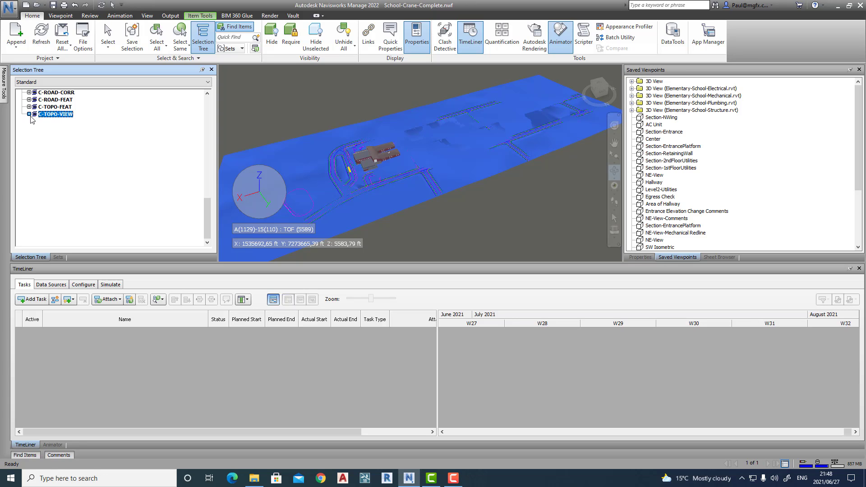
{"action": "left_click", "coordinate": [29, 114]}
{"action": "left_click", "coordinate": [73, 122], "text": "ctrl"}
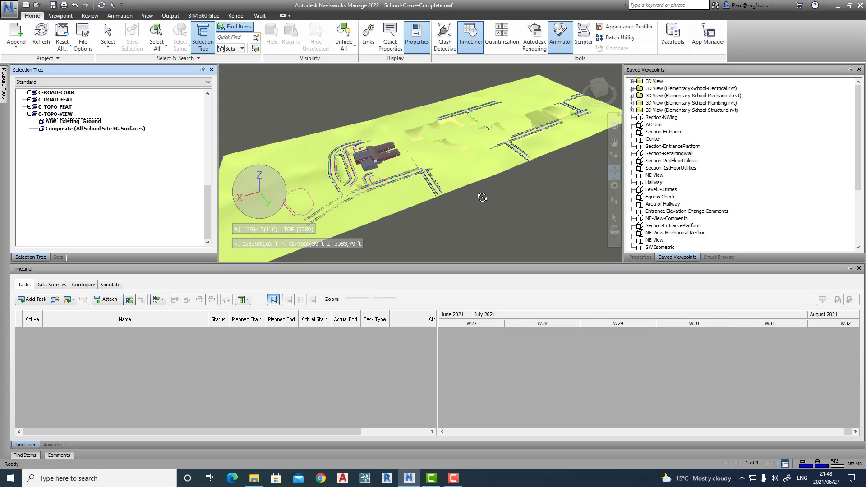
Hide the AIW_Existing_Ground surface in the C-TOPO-VIEW layer.
{"action": "left_click", "coordinate": [90, 121]}
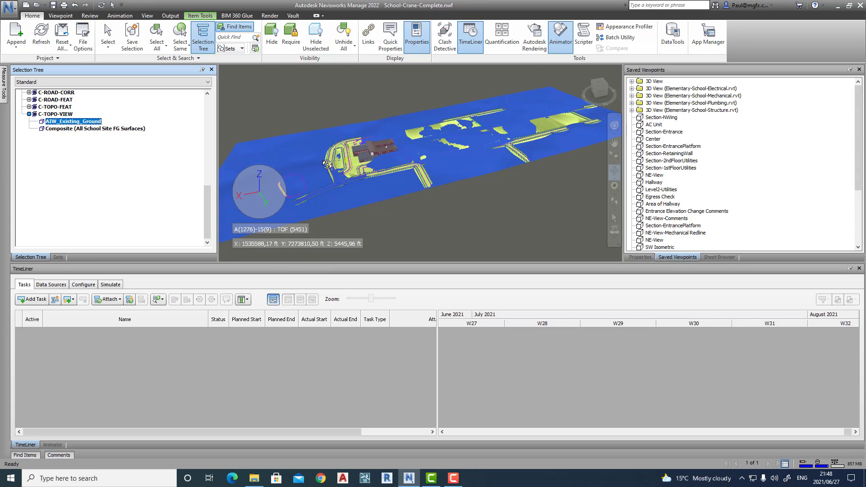
{"action": "right_click", "coordinate": [79, 121]}
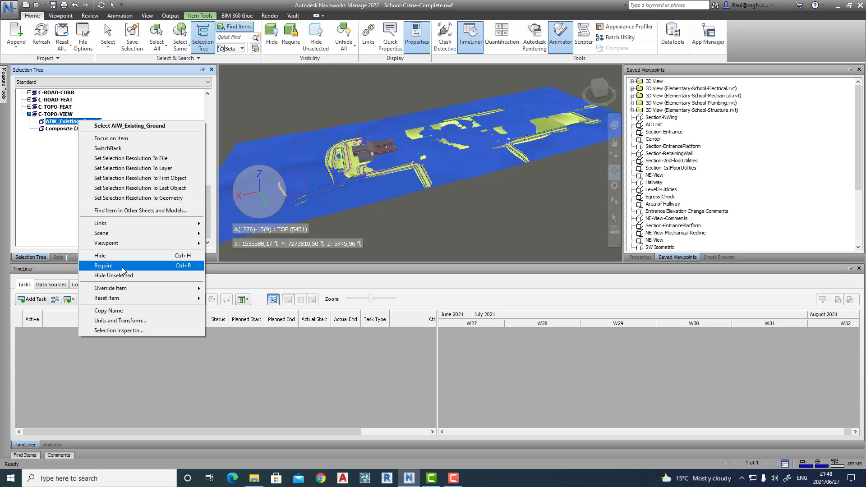
{"action": "left_click", "coordinate": [101, 256]}
{"action": "scroll", "coordinate": [381, 166], "scroll_direction": "up", "scroll_amount": 5}
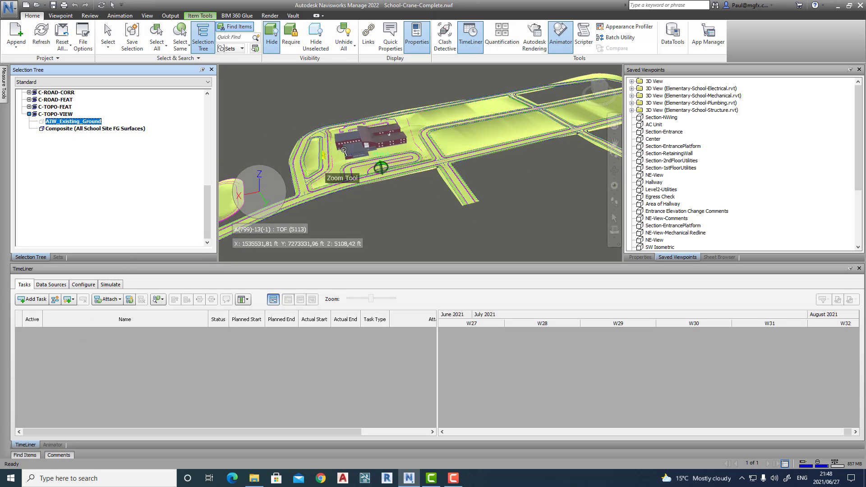
Highlight the Composite (All School Site FG Surfaces) surface, examine it around the school and deselect it.
{"action": "left_click", "coordinate": [103, 130]}
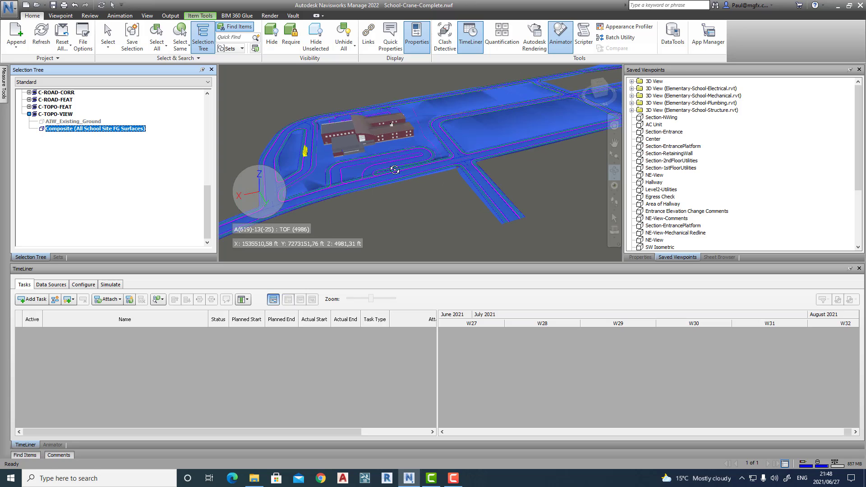
{"action": "mouse_move", "coordinate": [395, 170]}
{"action": "middle_mouse_down", "text": "shift"}
{"action": "mouse_move", "coordinate": [390, 182]}
{"action": "mouse_move", "coordinate": [421, 176]}
{"action": "mouse_move", "coordinate": [406, 178]}
{"action": "middle_mouse_up", "text": "shift"}
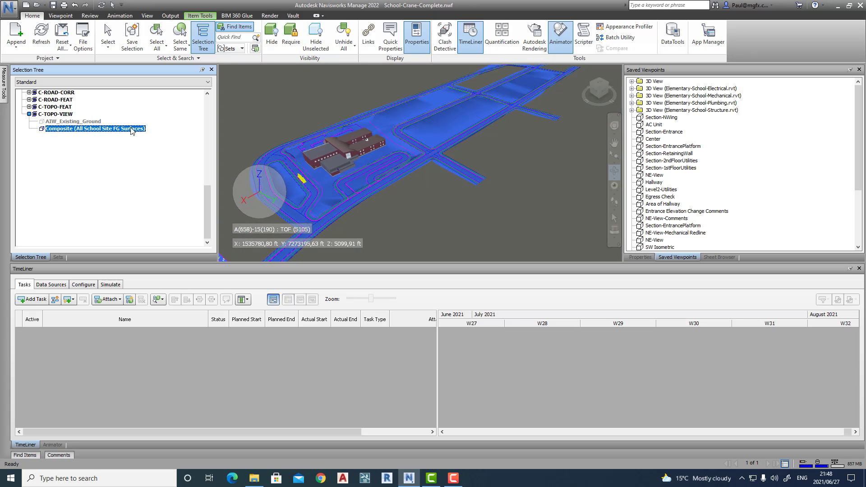
{"action": "left_click", "coordinate": [56, 129], "text": "ctrl"}
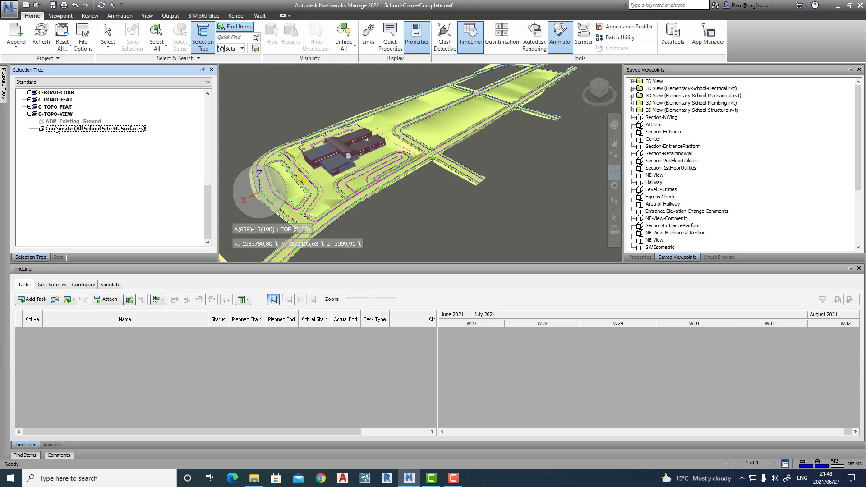
Collapse the C-TOPO-VIEW layer, highlight the whole Site Layout-Edited.dwg model, deselect it and collapse the file.
{"action": "left_click", "coordinate": [28, 107]}
{"action": "left_click", "coordinate": [28, 107]}
{"action": "left_click", "coordinate": [29, 114]}
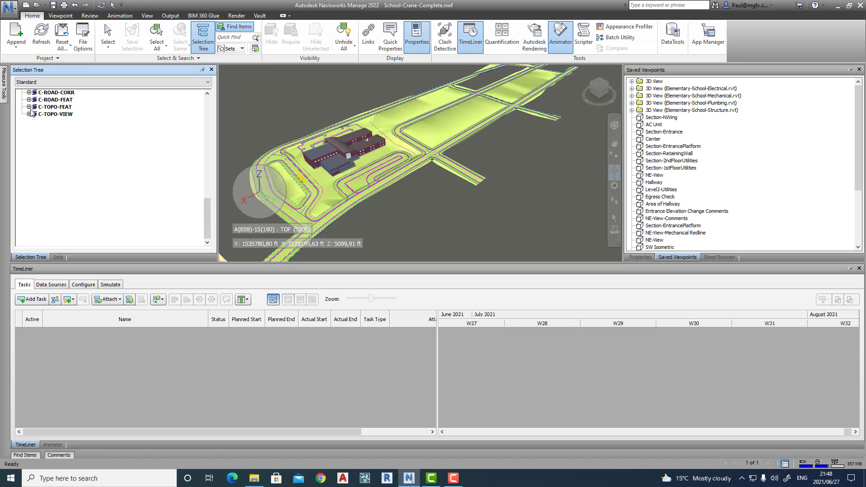
{"action": "left_click", "coordinate": [38, 151]}
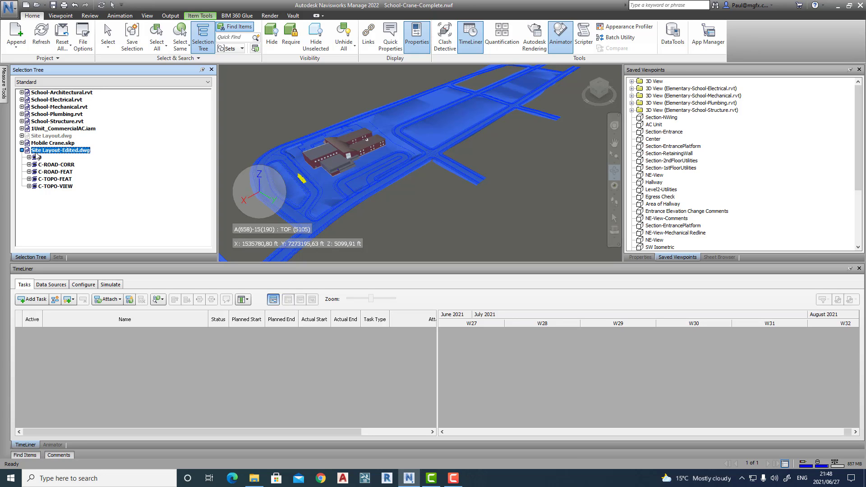
{"action": "left_click", "coordinate": [453, 197]}
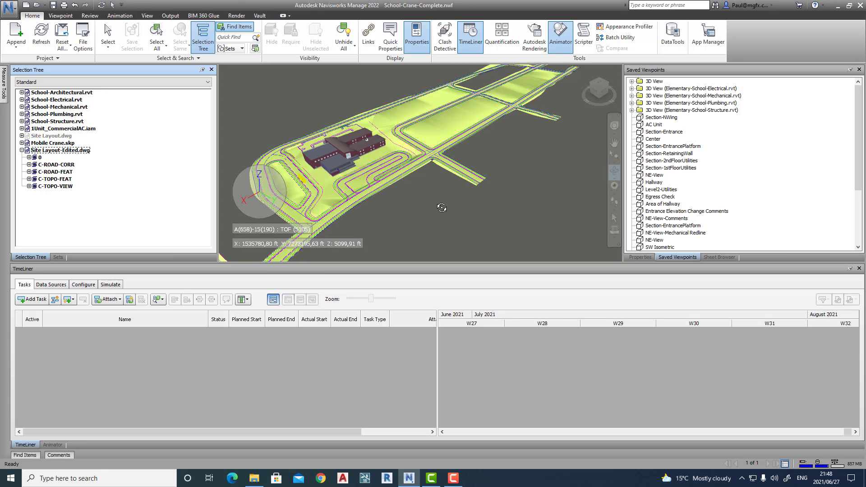
{"action": "left_click", "coordinate": [21, 150]}
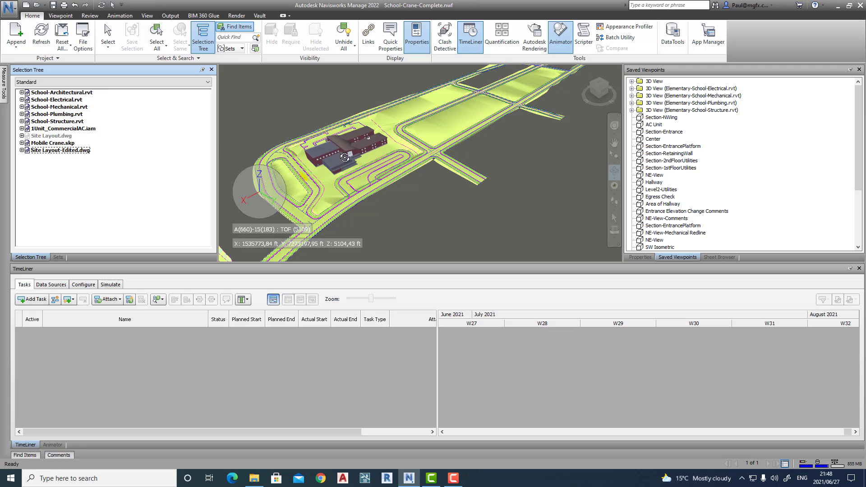
Zoom out and orbit to examine the graded school site and roads from above.
{"action": "left_click", "coordinate": [418, 197]}
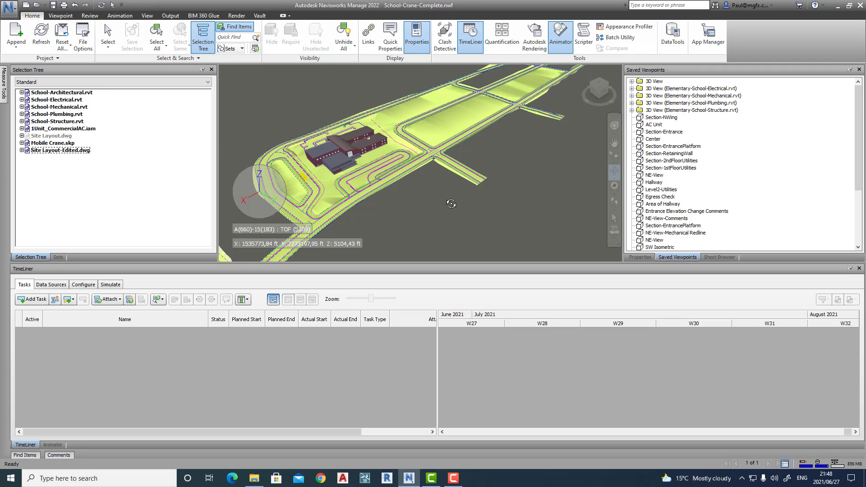
{"action": "scroll", "coordinate": [395, 233], "scroll_direction": "down", "scroll_amount": 3}
{"action": "scroll", "coordinate": [407, 232], "scroll_direction": "down", "scroll_amount": 2}
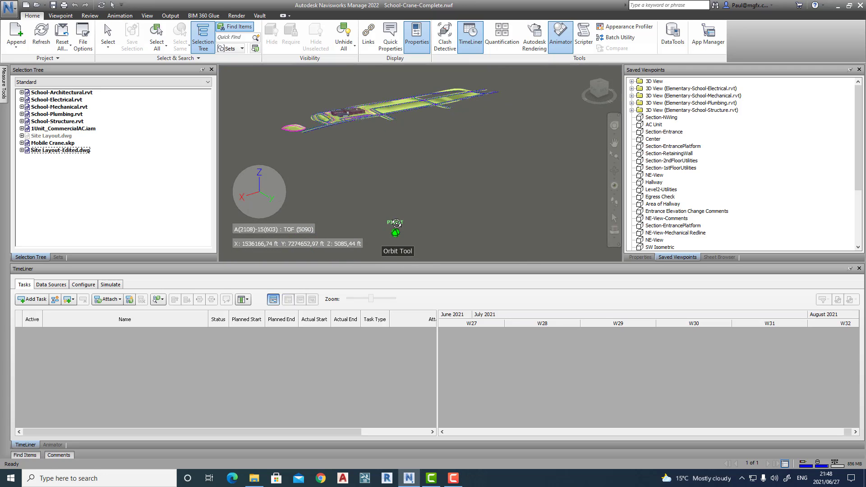
{"action": "middle_click_drag", "start_coordinate": [407, 232], "coordinate": [423, 207]}
{"action": "scroll", "coordinate": [399, 192], "scroll_direction": "down", "scroll_amount": 1}
{"action": "scroll", "coordinate": [422, 207], "scroll_direction": "up", "scroll_amount": 1}
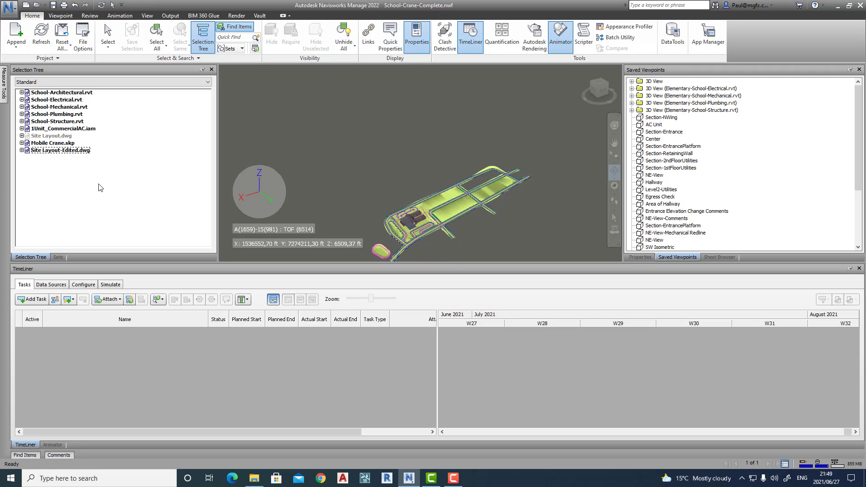
Show the Append and Merge options without adding a file, and expand and collapse the levels of School-Mechanical.rvt.
{"action": "left_click", "coordinate": [17, 47]}
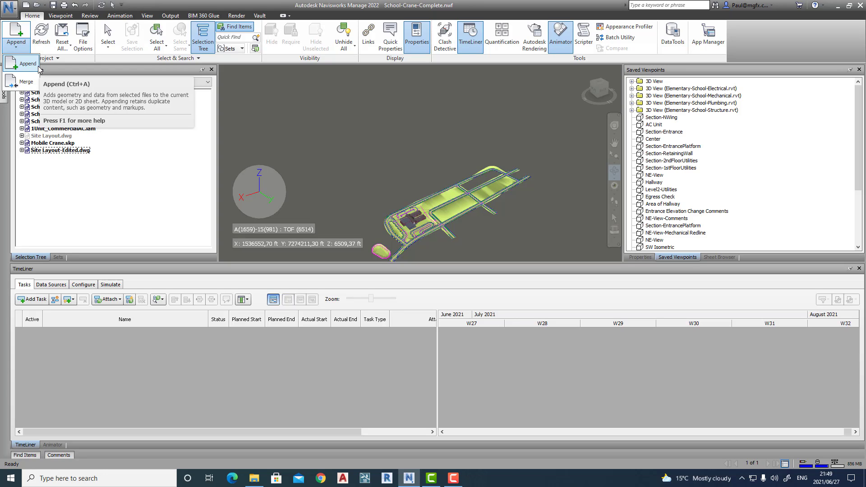
{"action": "left_click", "coordinate": [291, 143]}
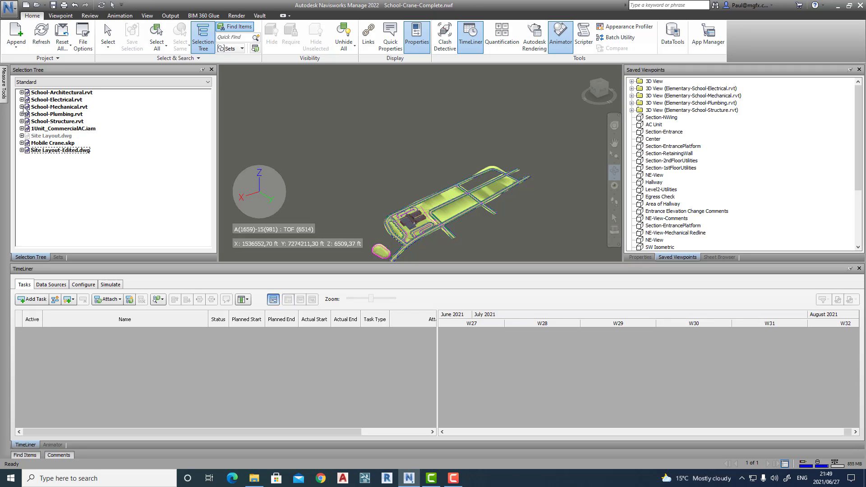
{"action": "left_click", "coordinate": [22, 106]}
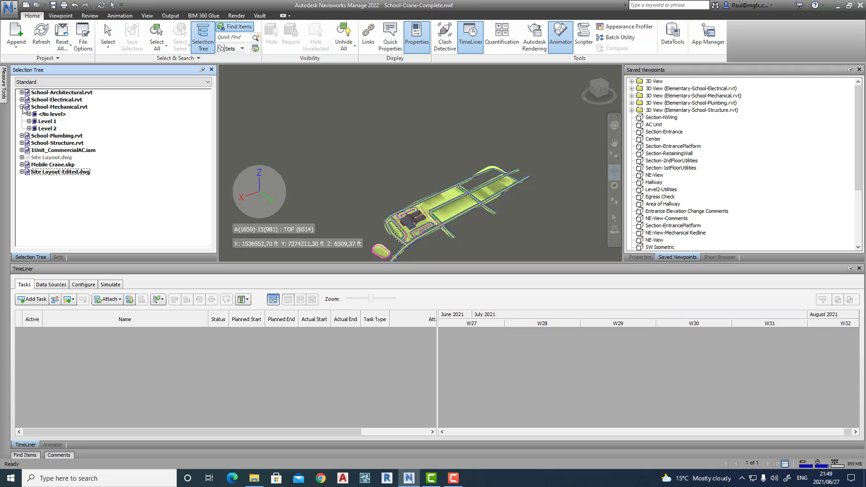
{"action": "left_click", "coordinate": [22, 107]}
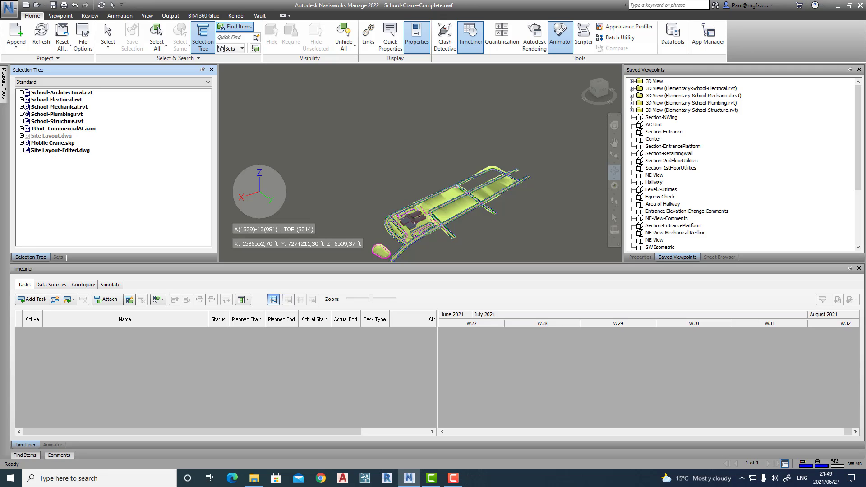
Highlight the structure, mechanical, plumbing, electrical and architectural Revit models one at a time, finishing with School-Mechanical.rvt selected.
{"action": "left_click", "coordinate": [65, 122]}
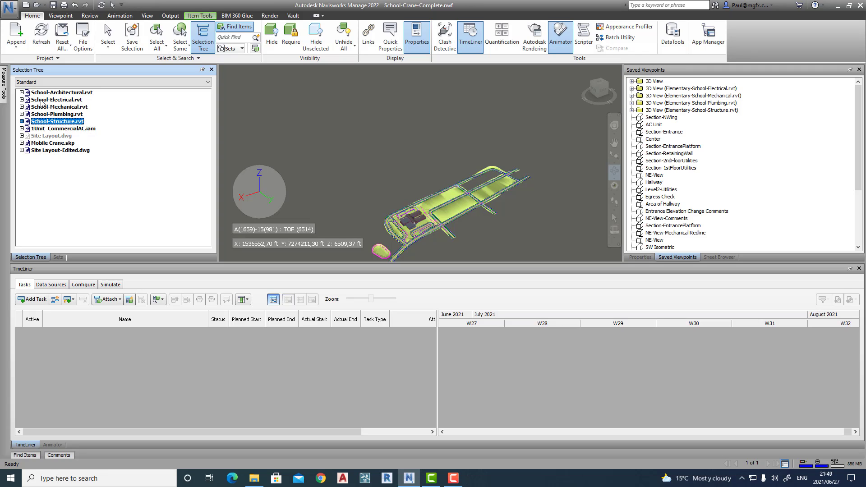
{"action": "left_click", "coordinate": [57, 107]}
{"action": "left_click", "coordinate": [58, 114]}
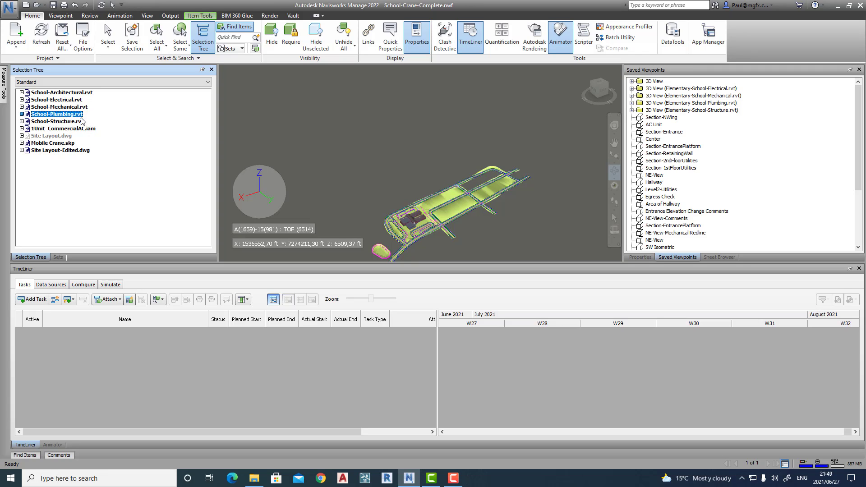
{"action": "left_click", "coordinate": [58, 101]}
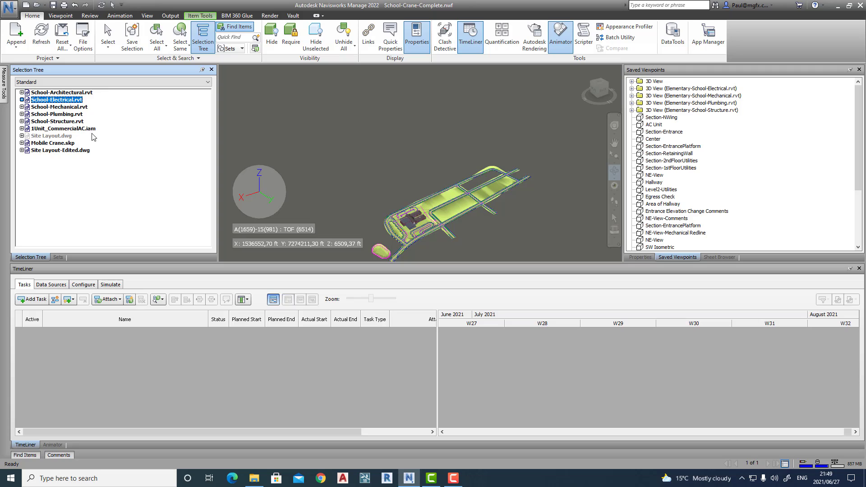
{"action": "left_click", "coordinate": [66, 94]}
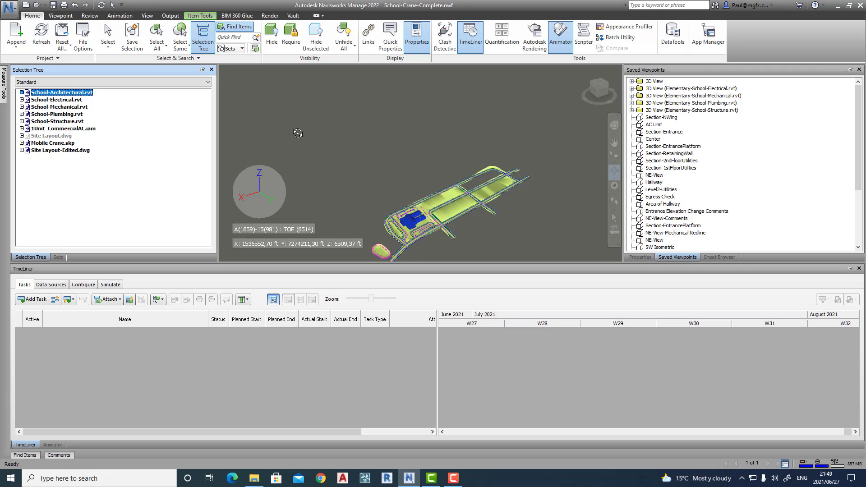
{"action": "middle_click_drag", "start_coordinate": [296, 129], "coordinate": [297, 132]}
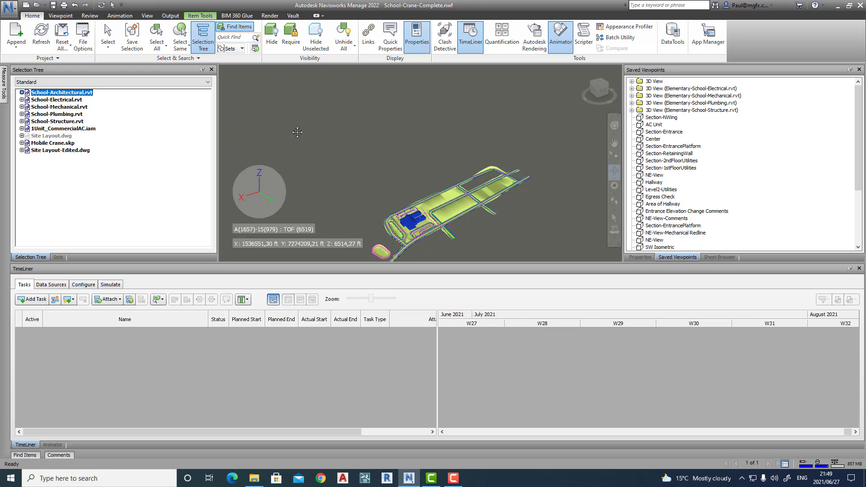
{"action": "left_click", "coordinate": [51, 99]}
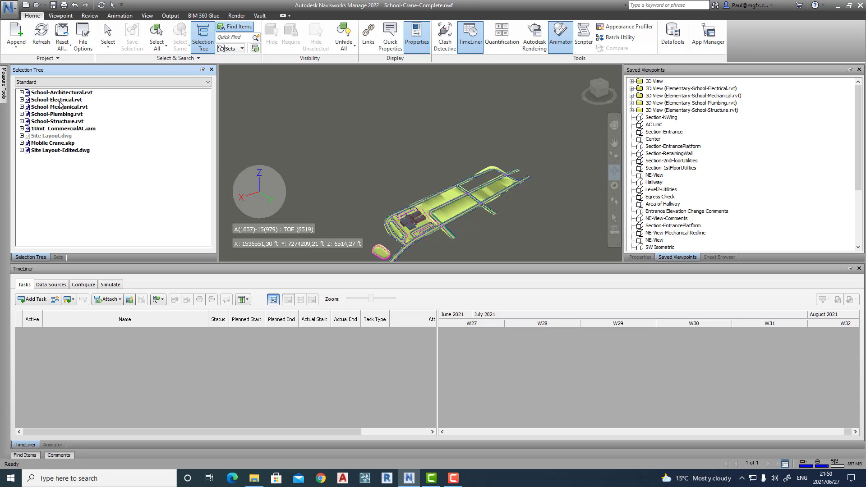
{"action": "left_click", "coordinate": [63, 107]}
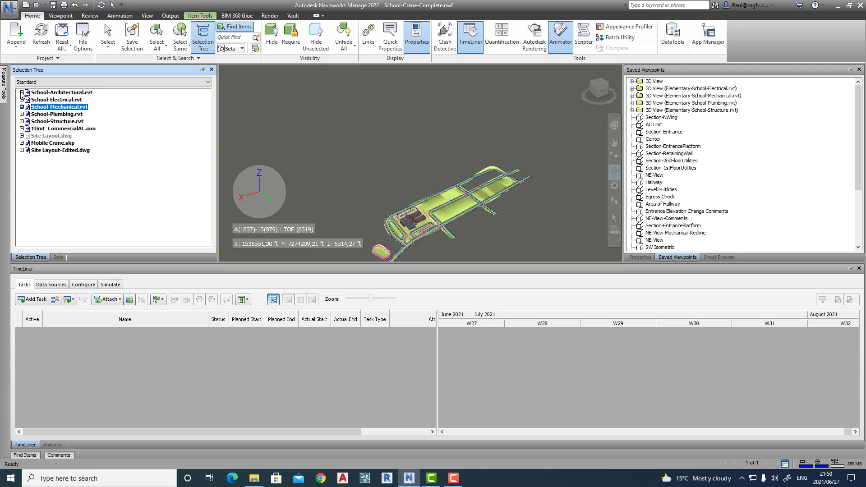
Expand and collapse the levels of School-Architectural.rvt, School-Electrical.rvt, School-Plumbing.rvt and School-Structure.rvt in turn.
{"action": "left_click", "coordinate": [22, 92]}
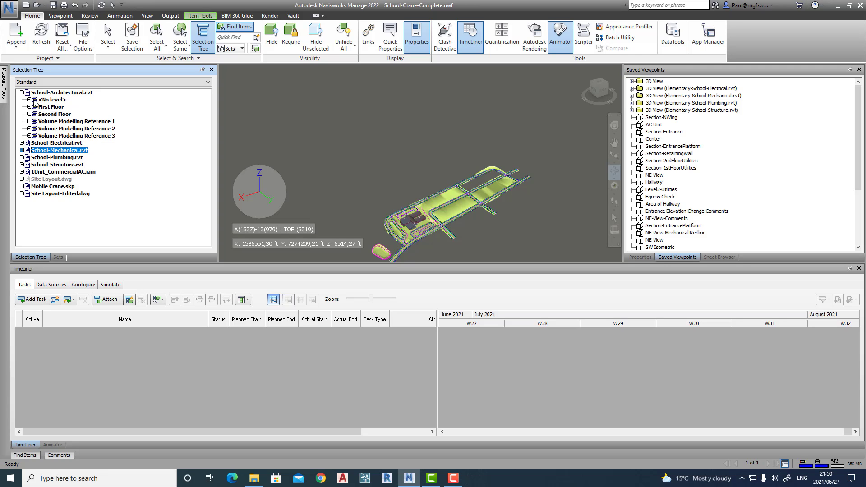
{"action": "left_click", "coordinate": [22, 92]}
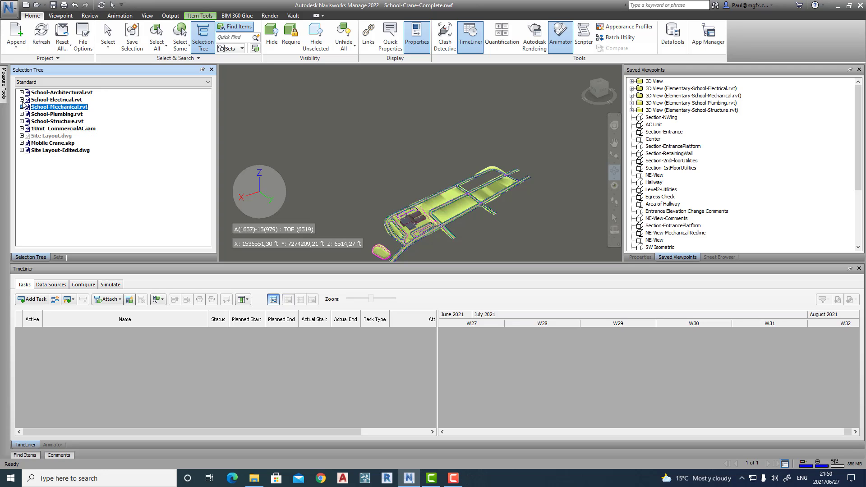
{"action": "left_click", "coordinate": [22, 99]}
{"action": "left_click", "coordinate": [21, 99]}
{"action": "left_click", "coordinate": [22, 115]}
{"action": "left_click", "coordinate": [22, 114]}
{"action": "left_click", "coordinate": [21, 121]}
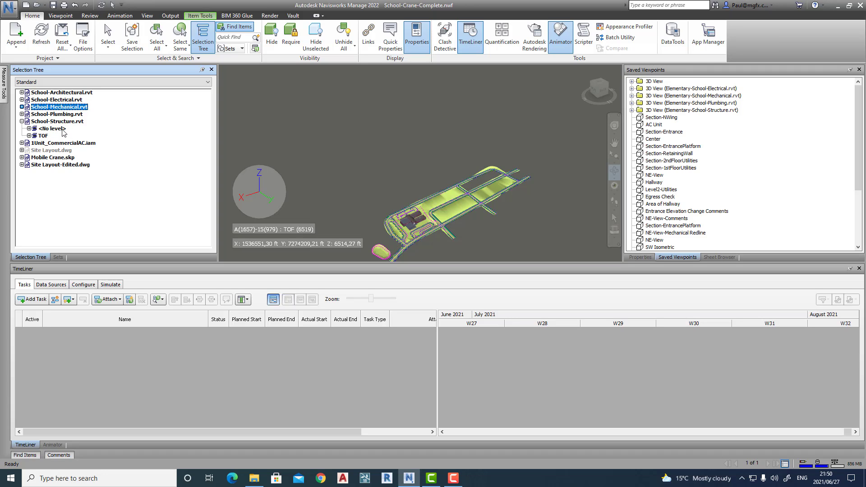
{"action": "left_click", "coordinate": [22, 121]}
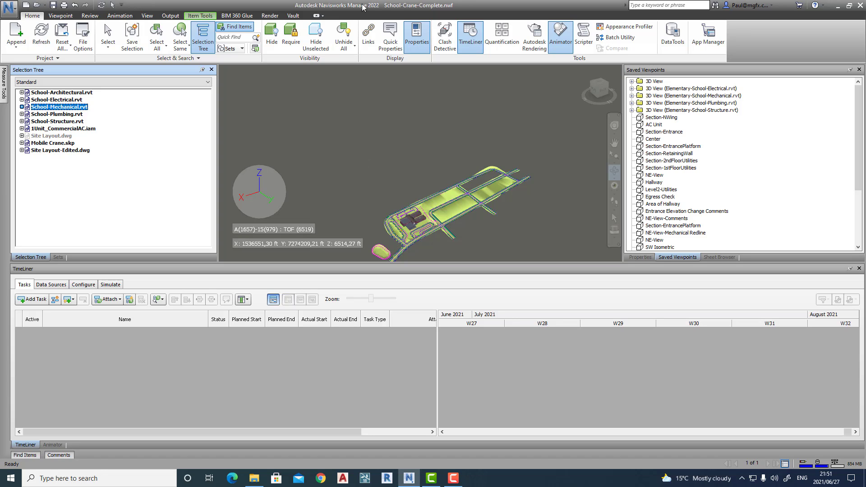
{"action": "left_click", "coordinate": [401, 40]}
{"action": "middle_click_drag", "start_coordinate": [376, 188], "coordinate": [381, 170]}
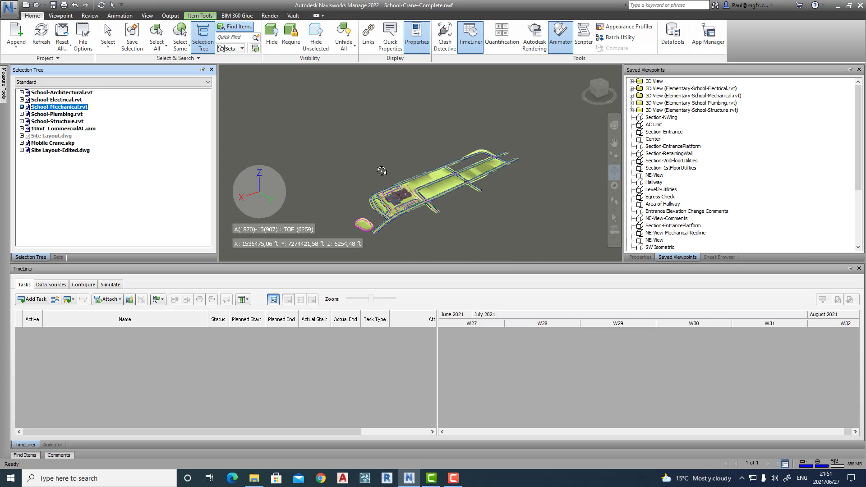